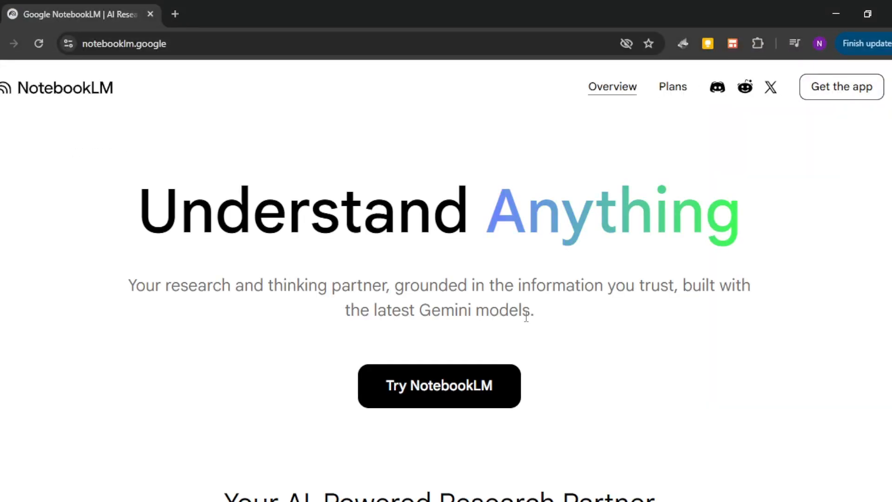
Step: Launch NotebookLM from its landing page and bring up the recent notebooks
click(441, 393)
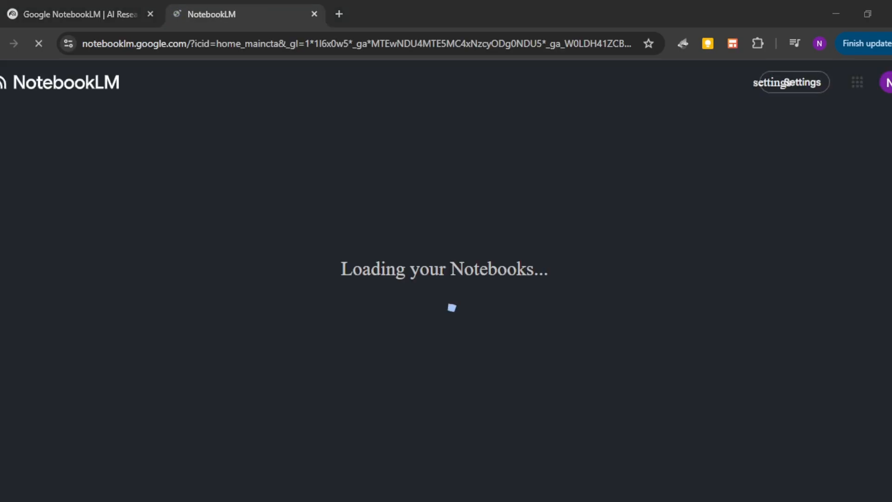
scroll(380, 260, down, 3)
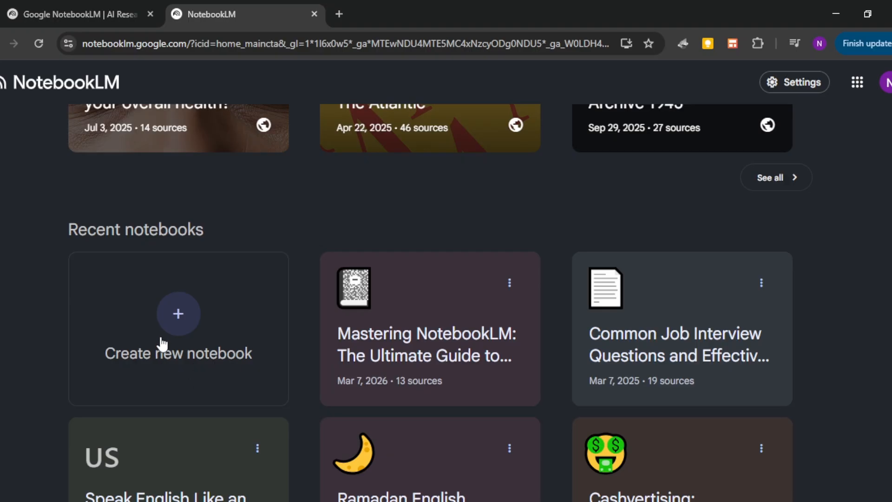
Step: Search the web in a new browser tab for "parenting adhd children resources"
click(339, 14)
text(parenting)
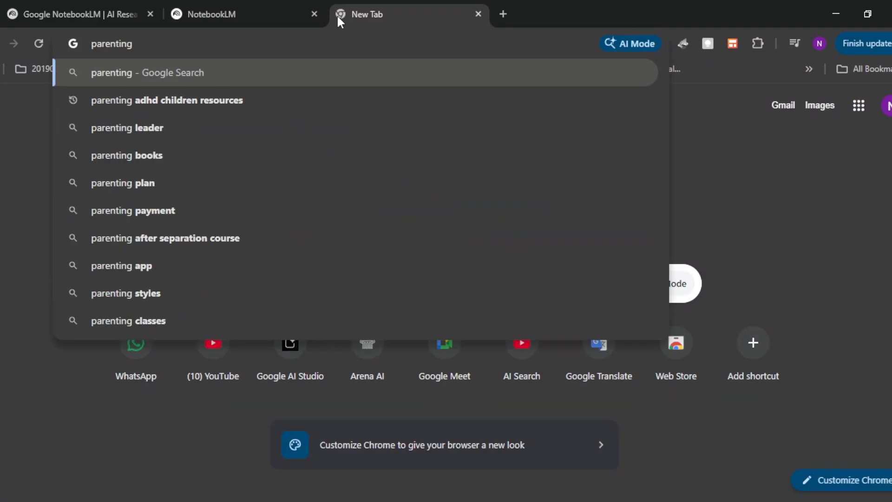
key(Down)
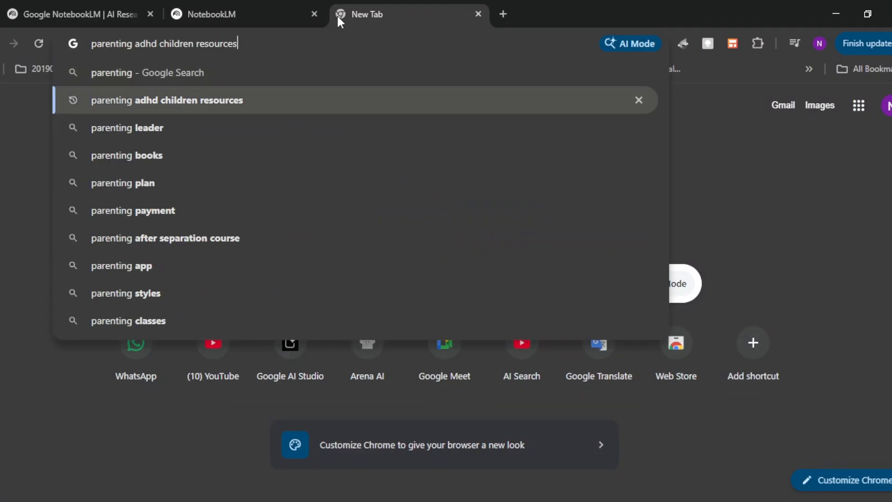
key(Return)
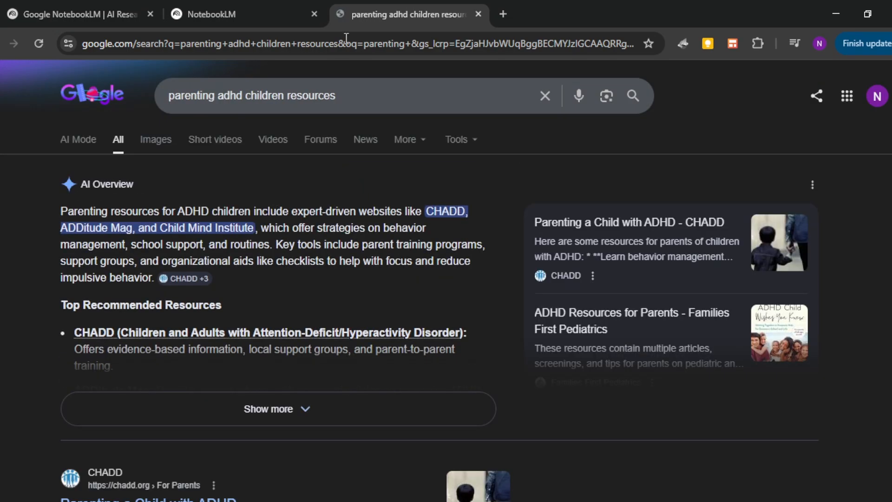
Step: Open the CHADD result "Parenting a Child with ADHD" in a separate tab and switch to it
scroll(332, 169, down, 3)
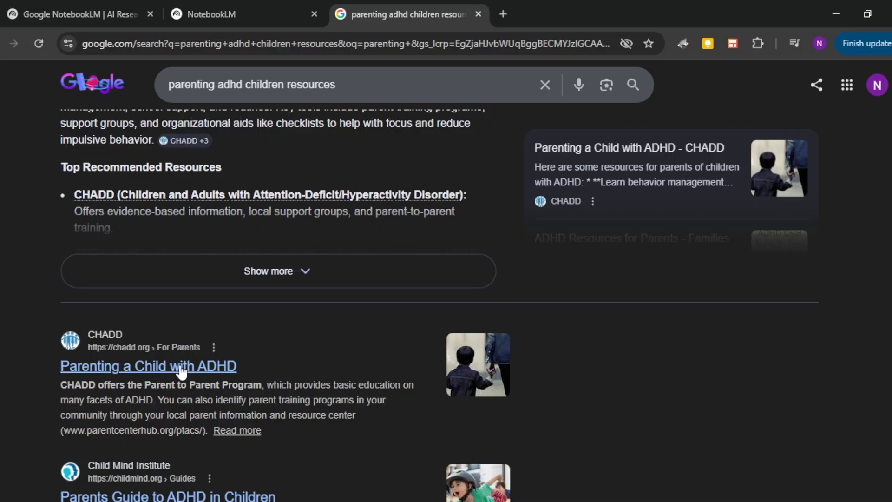
middle_click(181, 369)
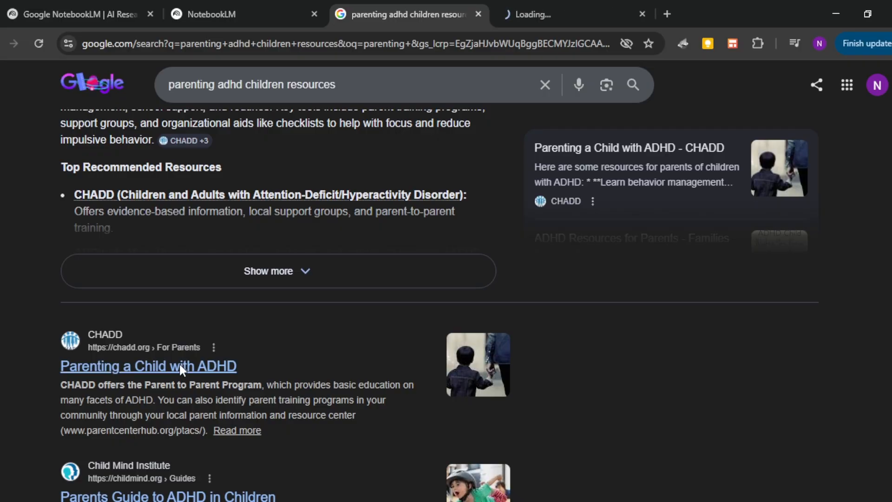
click(604, 2)
Step: Read through the CHADD article's advice on getting started, school success, life at home, parent training and boosting the child's confidence
scroll(513, 294, down, 2)
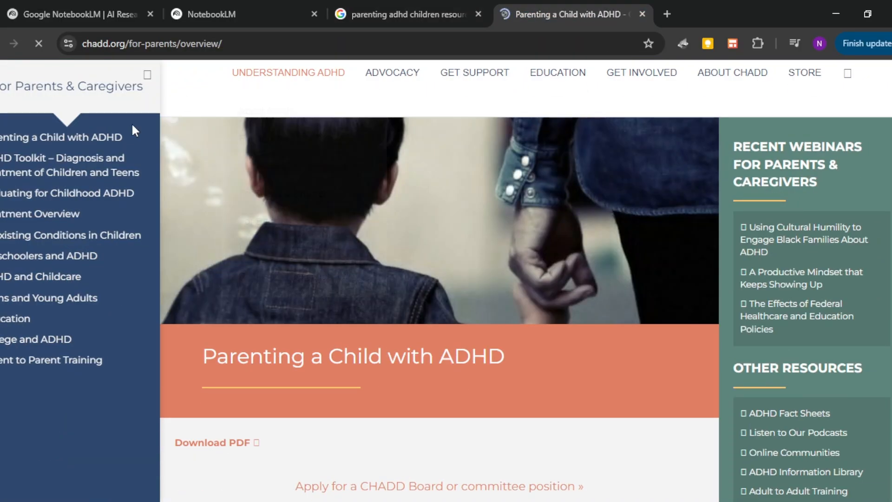
scroll(409, 266, down, 6)
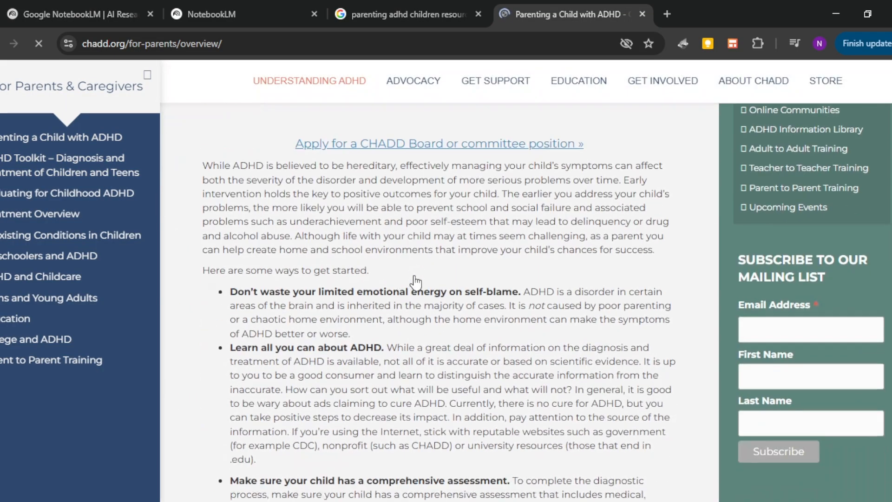
drag(257, 268, 302, 317)
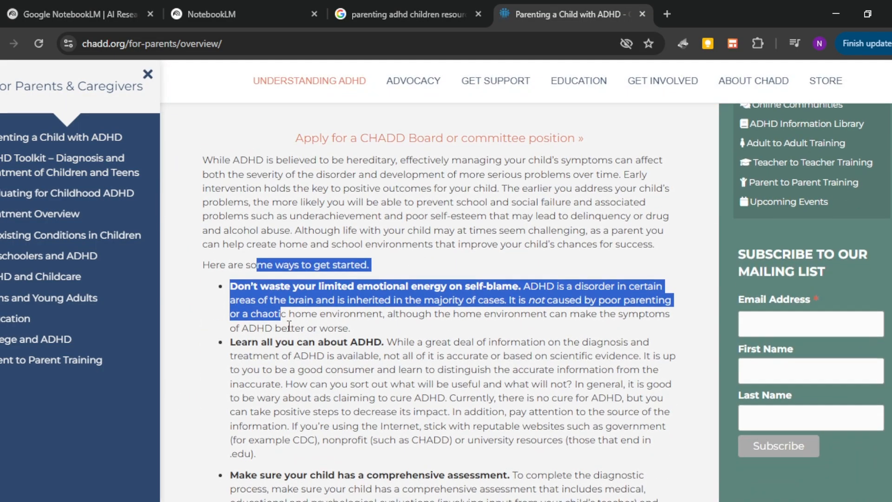
scroll(288, 325, down, 3)
drag(274, 208, 398, 368)
scroll(399, 368, down, 4)
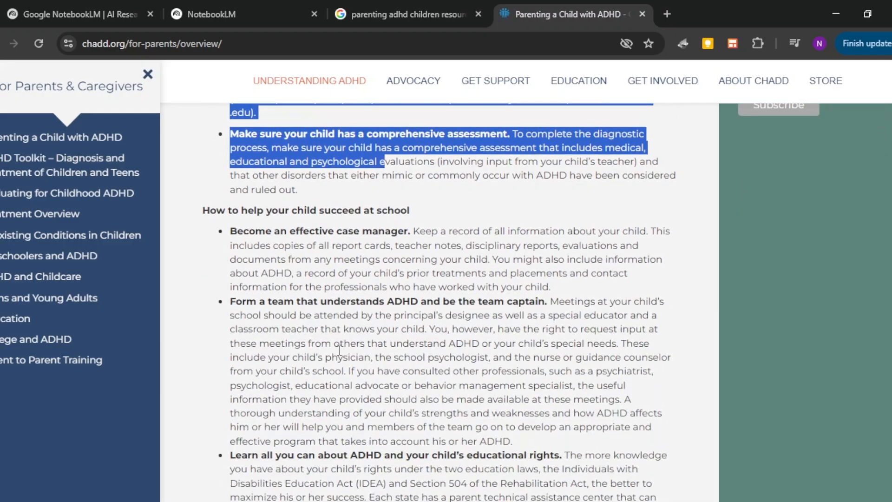
drag(264, 207, 604, 317)
scroll(372, 332, down, 3)
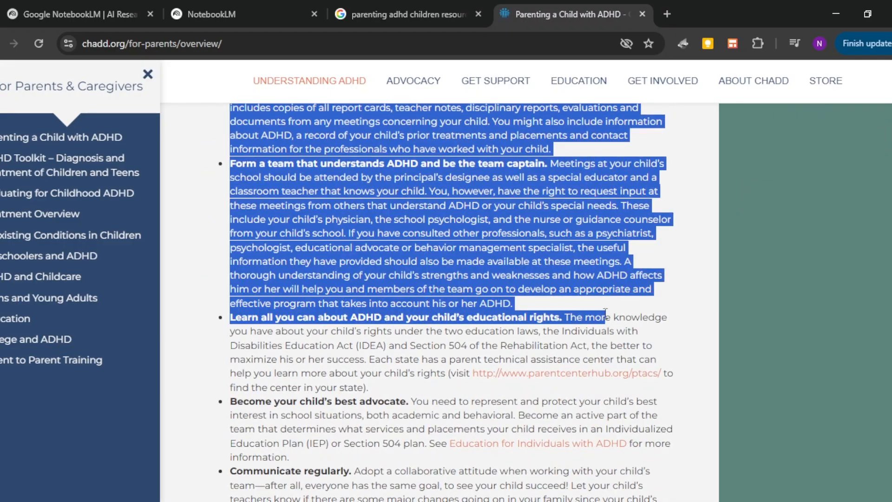
scroll(604, 320, down, 4)
drag(231, 195, 677, 250)
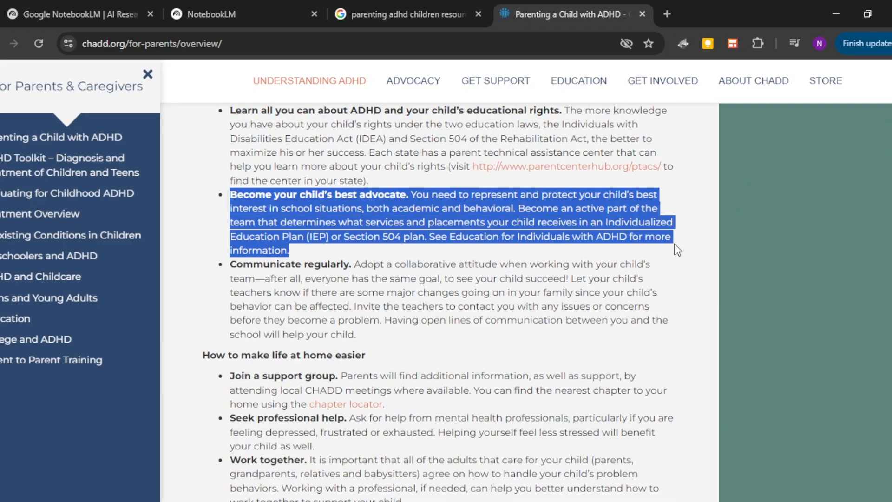
click(632, 289)
scroll(630, 274, down, 3)
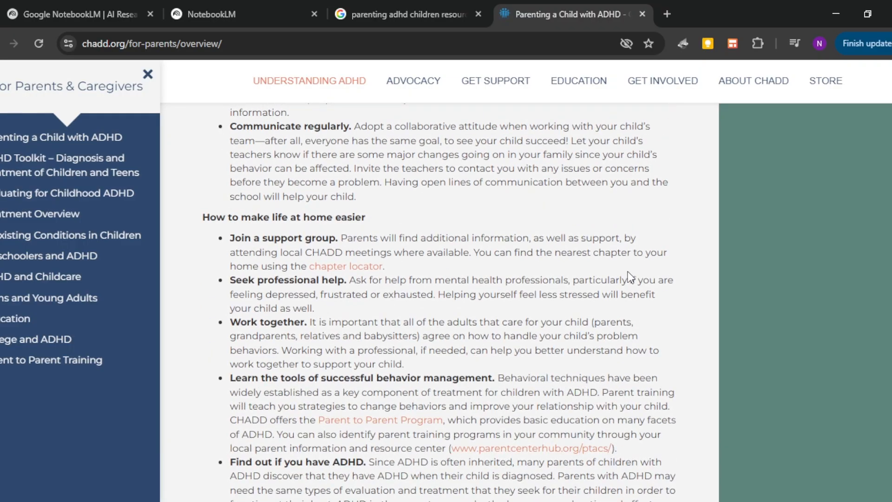
scroll(629, 278, down, 4)
scroll(629, 274, down, 3)
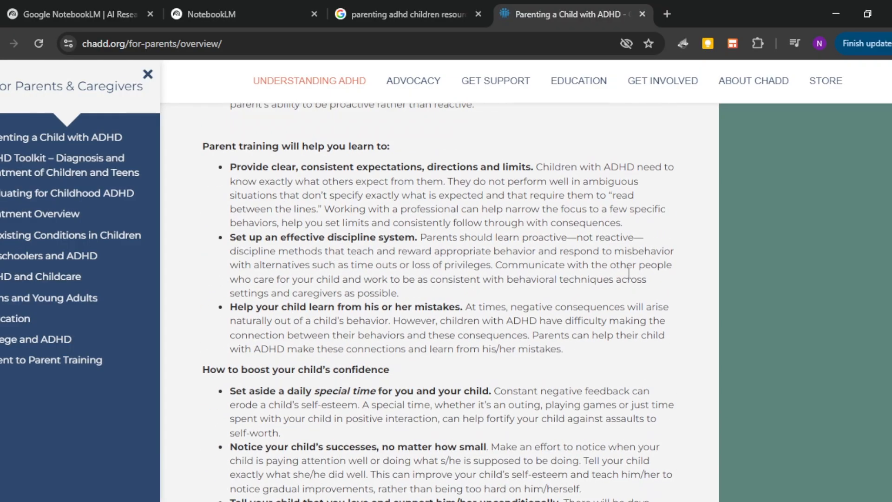
scroll(628, 274, down, 3)
drag(209, 231, 531, 404)
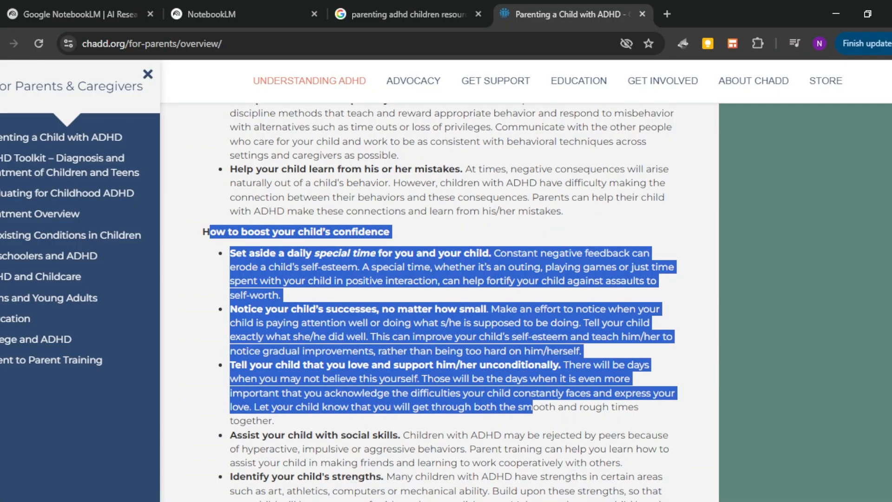
scroll(530, 404, up, 20)
Step: Copy the CHADD article's web address and paste it into a copied-text source for the untitled NotebookLM notebook
click(281, 42)
key(ctrl+c)
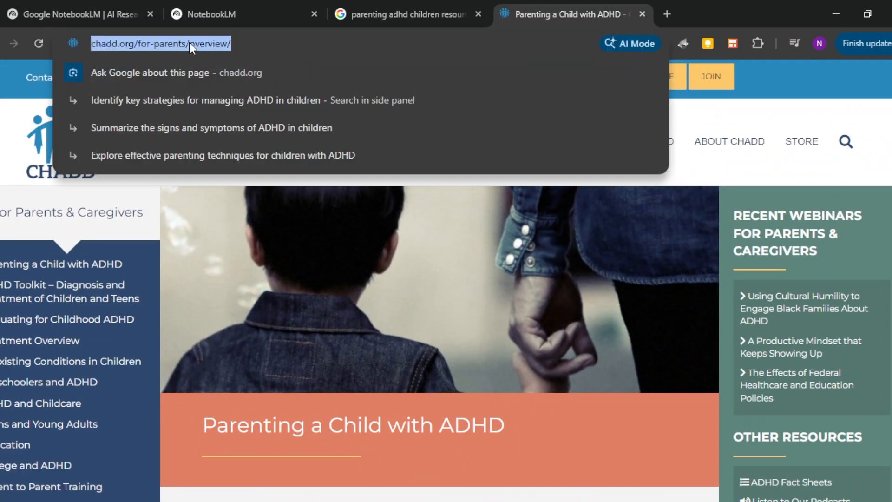
click(278, 16)
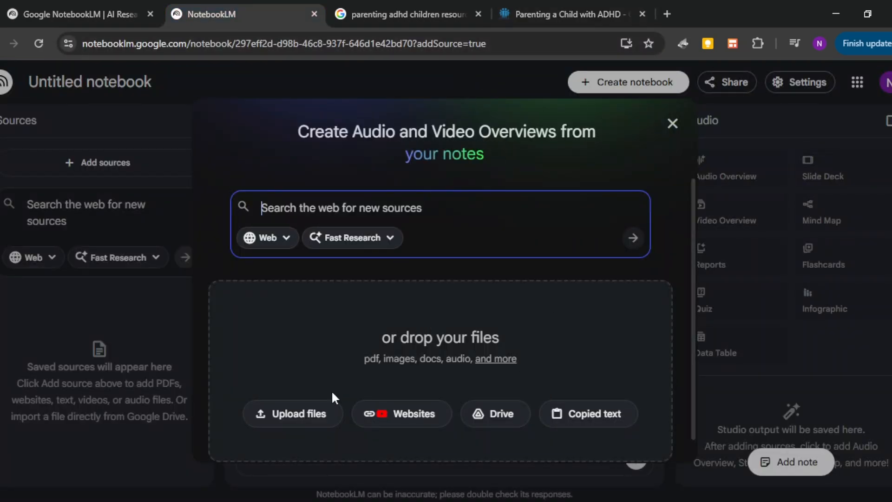
click(618, 420)
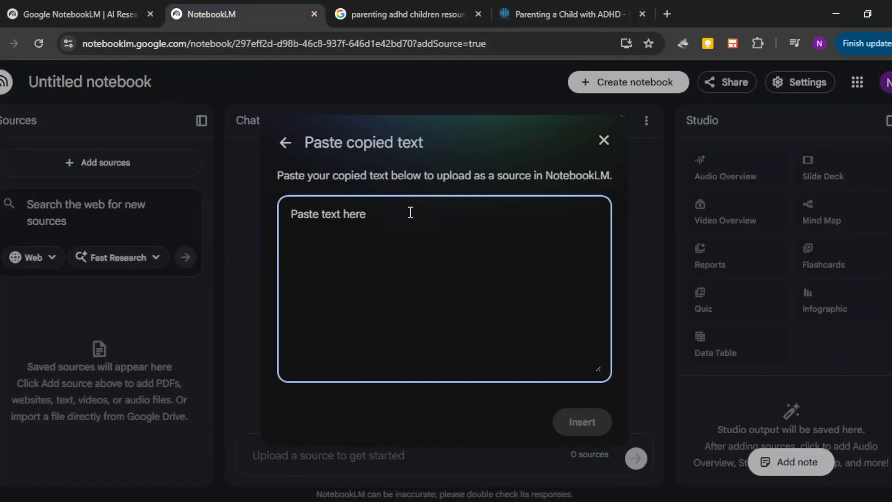
key(ctrl+v)
key(Escape)
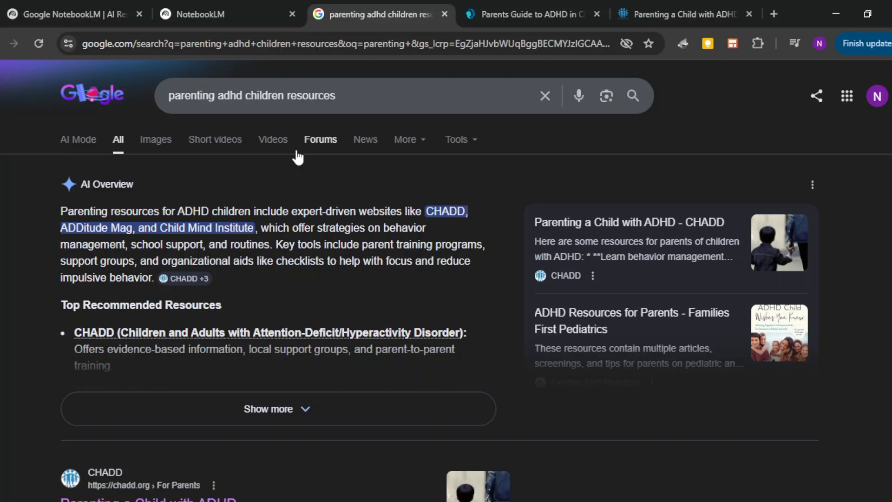
Step: Filter the ADHD parenting search to video results and switch back to the NotebookLM notebook
click(273, 139)
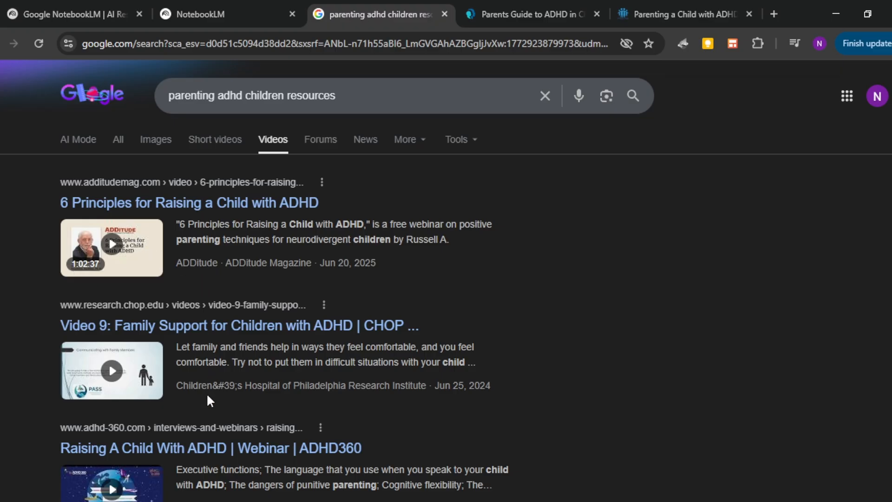
key(ctrl+shift+Tab)
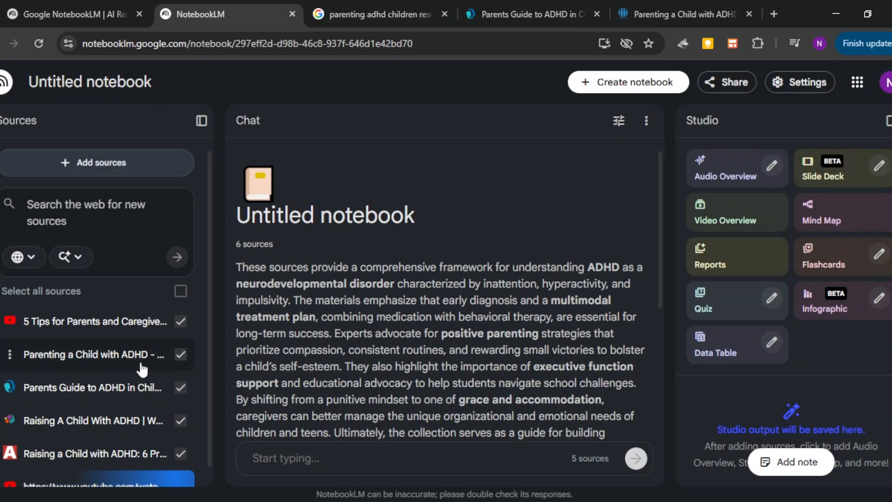
Step: Read the notebook's generated summary of the added ADHD sources
drag(228, 222, 606, 235)
scroll(566, 332, down, 2)
drag(411, 226, 490, 311)
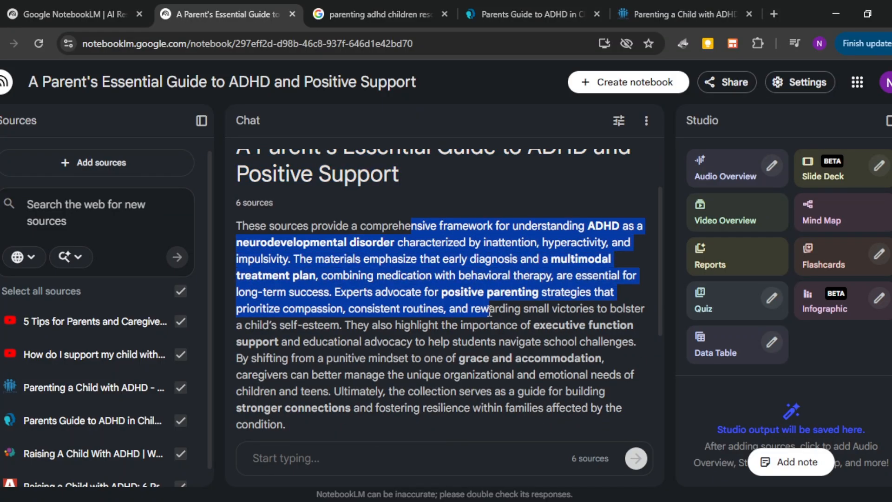
scroll(501, 385, down, 2)
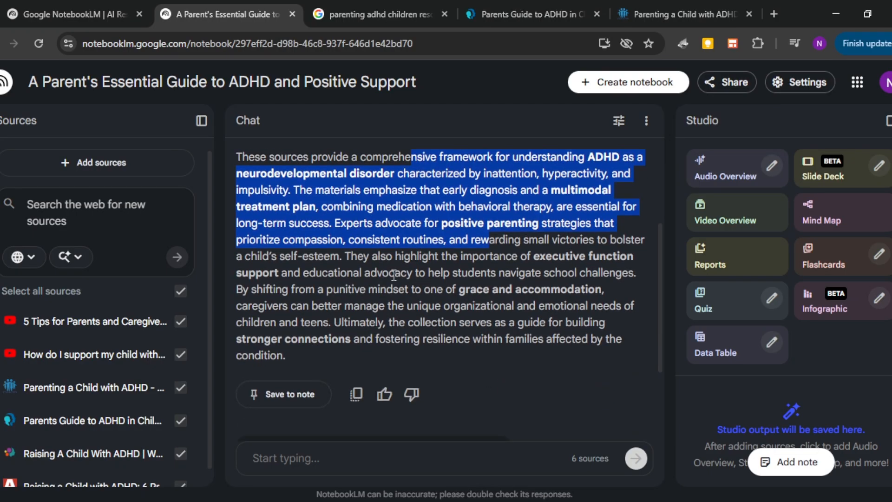
drag(371, 253, 396, 343)
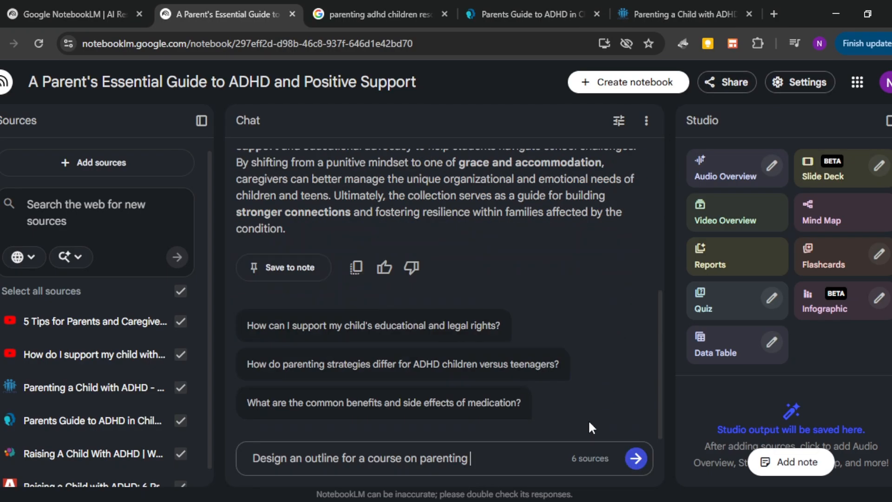
Step: Ask the notebook chat to "Design an outline for a course on parenting a child with ADHD"
text(a child with ADHD)
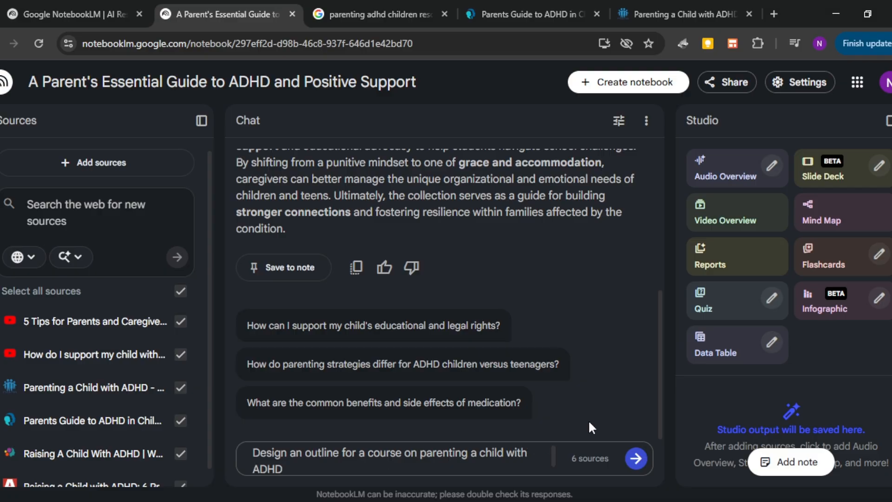
key(Return)
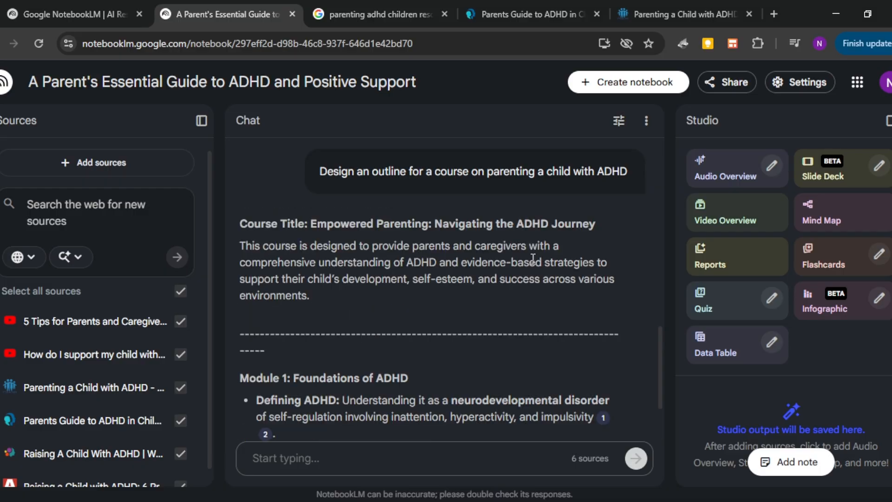
Step: Review the generated course outline, including the course description and the topics of Module 1: Foundations of ADHD
drag(239, 224, 453, 311)
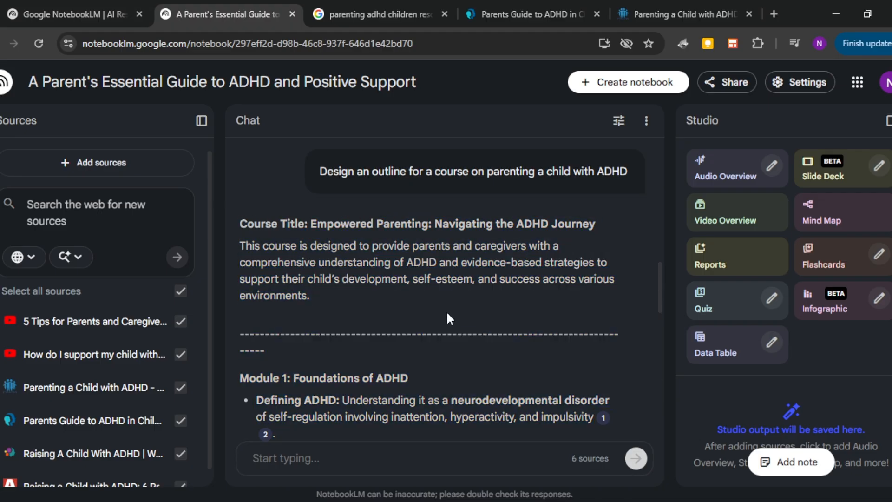
scroll(446, 310, down, 4)
drag(284, 192, 385, 191)
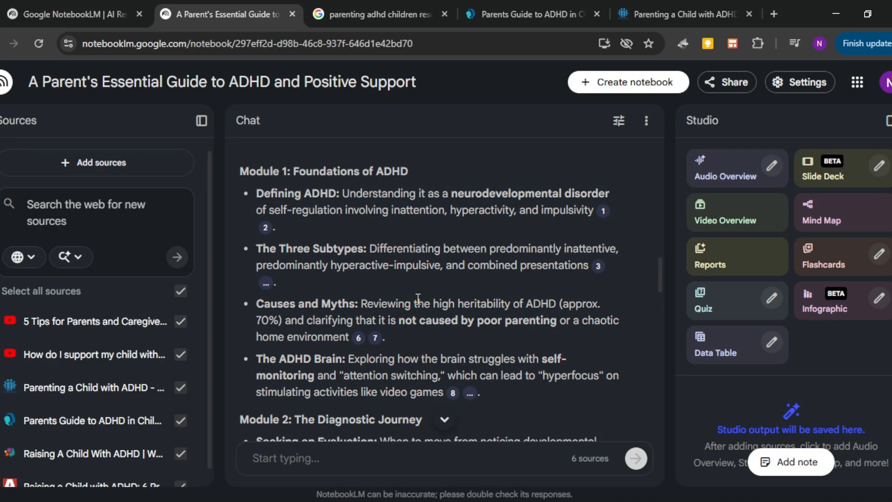
scroll(418, 299, down, 1)
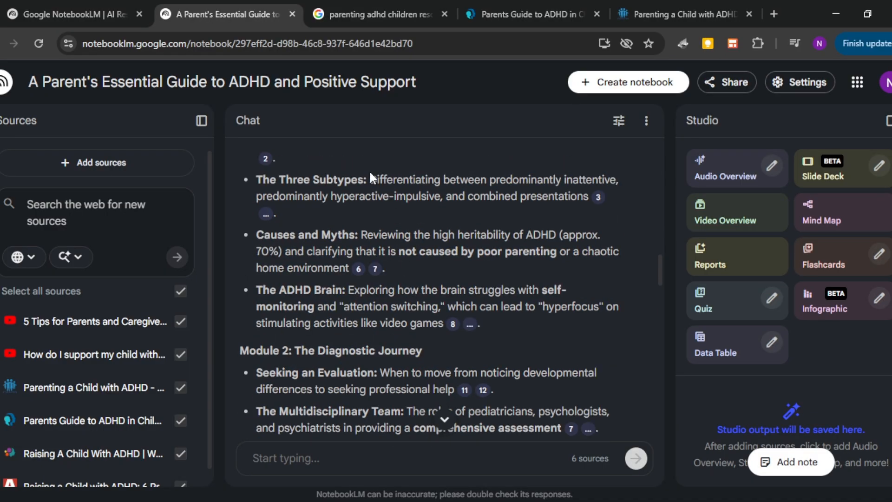
drag(377, 180, 567, 191)
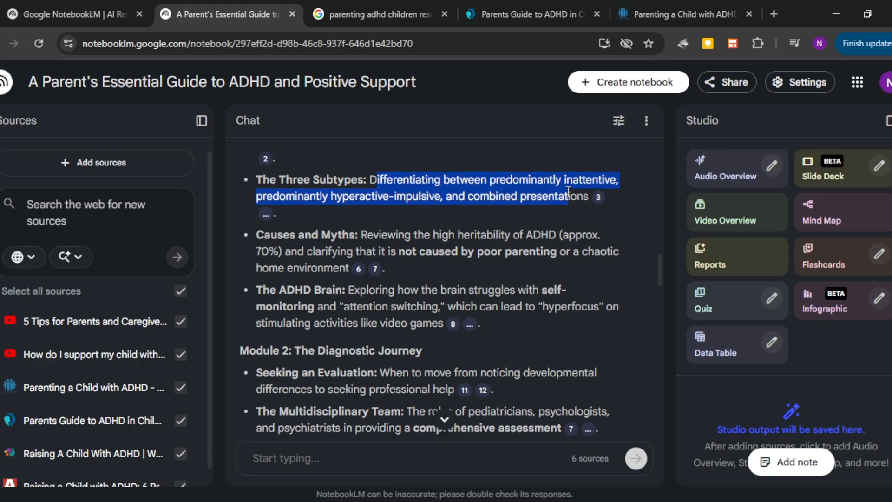
drag(266, 237, 580, 273)
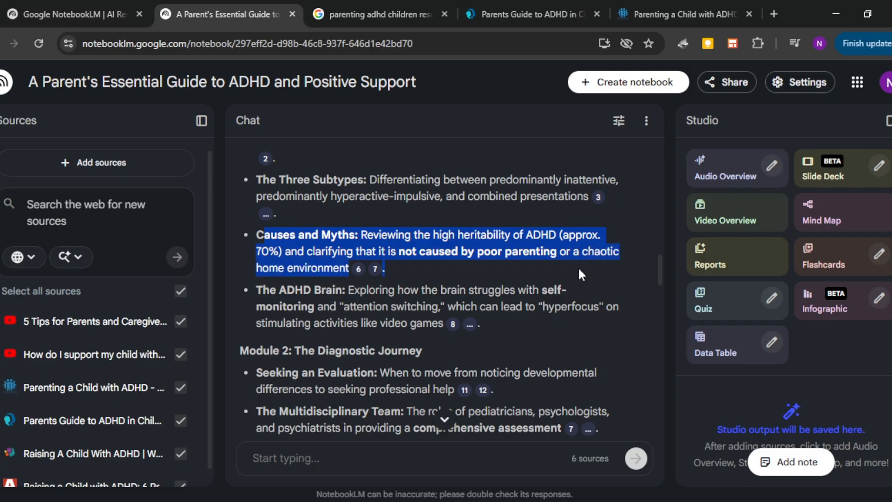
click(533, 349)
scroll(533, 351, down, 1)
scroll(533, 350, down, 2)
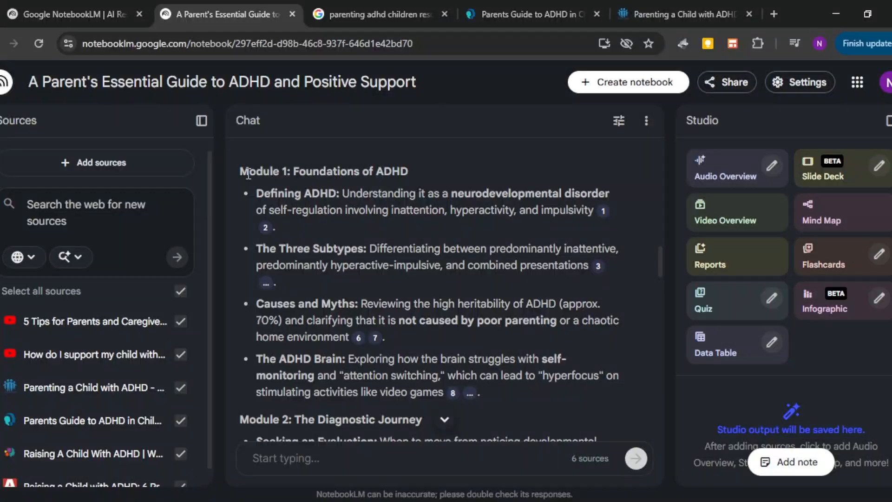
Step: Ask the notebook chat to start with Module 1, video 1: Defining ADHD and write a 3 minute script for this first video
click(368, 469)
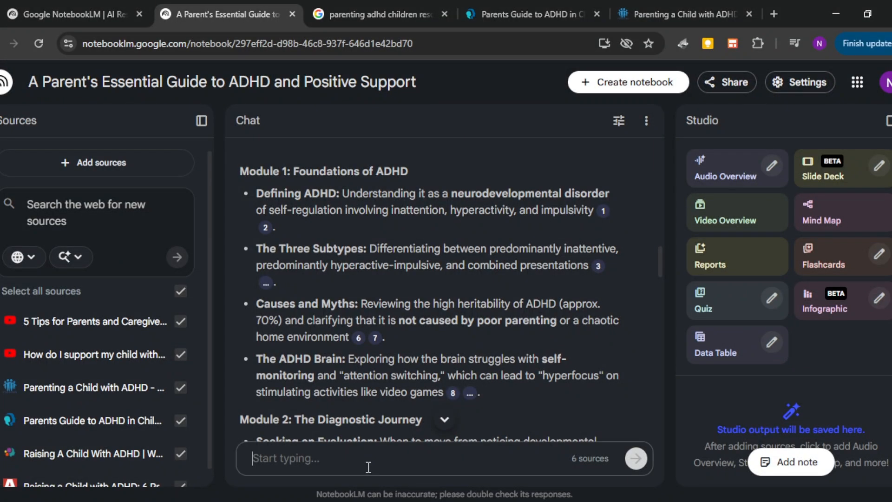
text(let us start with )
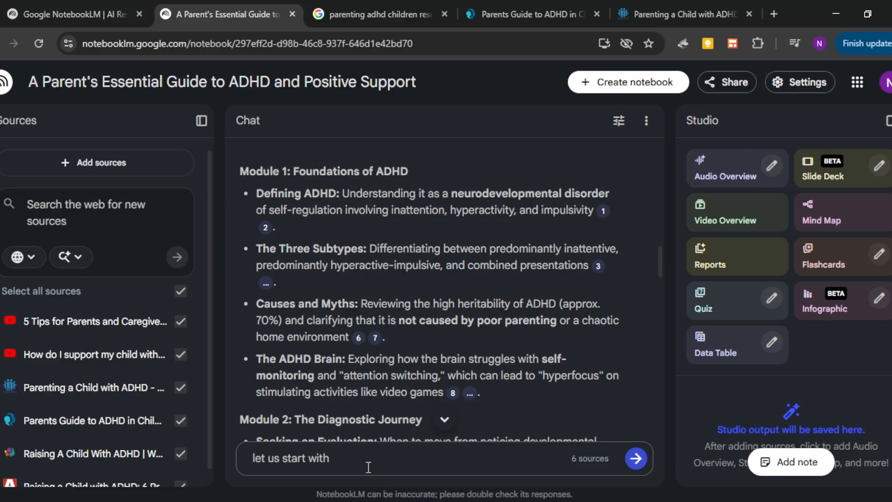
text(Mod)
text(t )
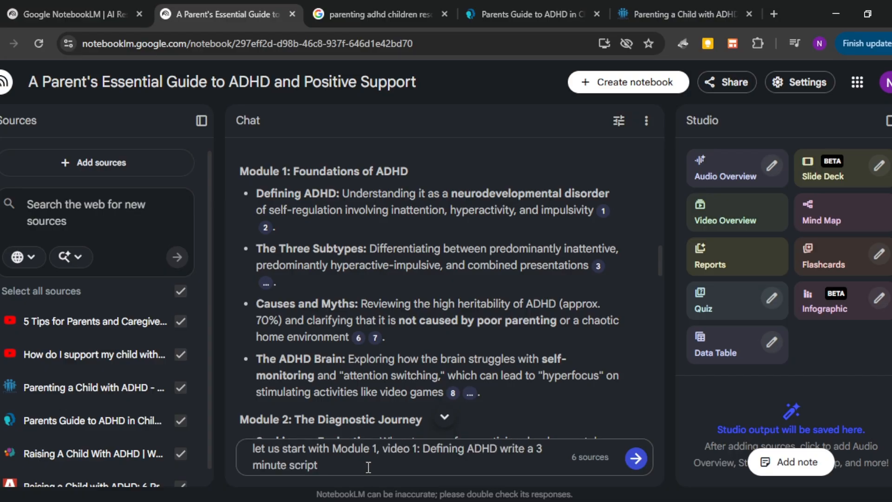
text(for this first video)
key(Return)
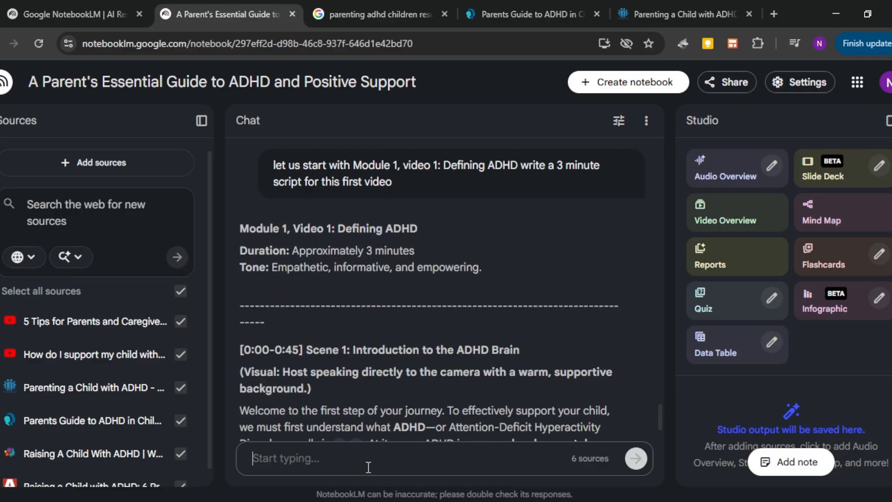
Step: Review the generated script for Module 1, Video 1, focusing on the Scene 1 narration
scroll(519, 214, down, 4)
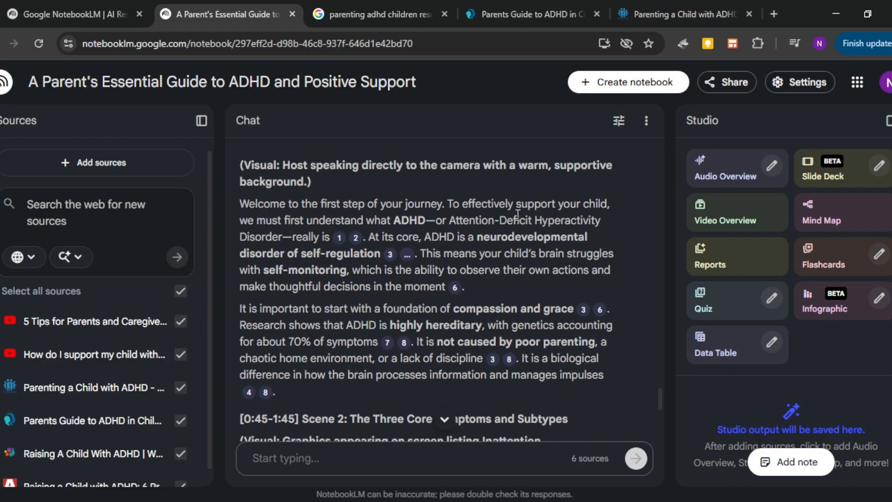
drag(279, 207, 522, 205)
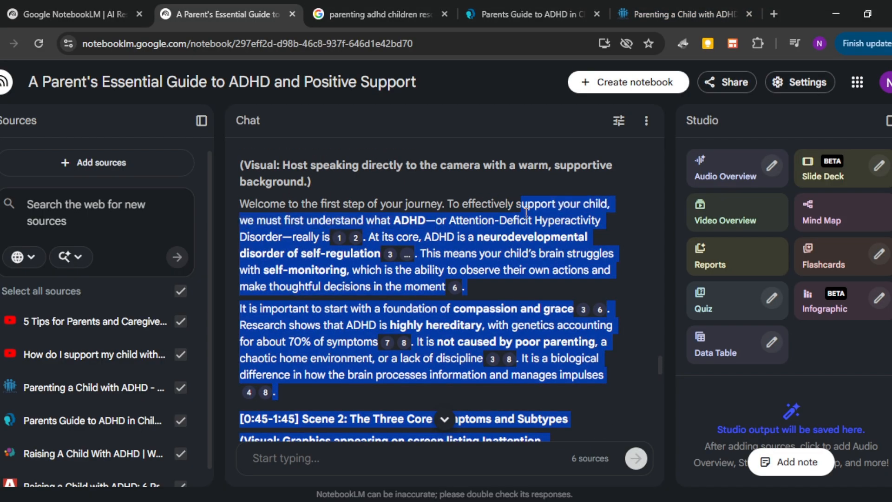
drag(291, 308, 401, 304)
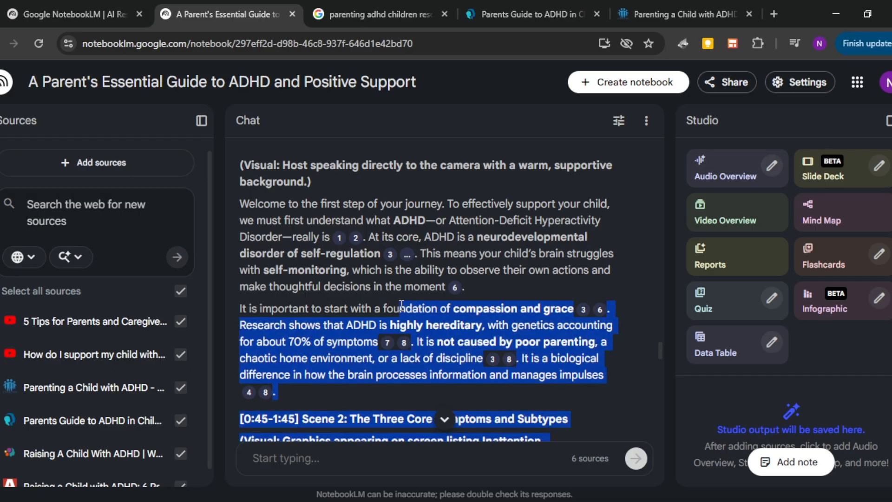
click(299, 331)
scroll(298, 331, up, 5)
Step: Prompt the chat with "ok move on to video 2 of module 1: the three subtypes"
click(317, 463)
text(ok )
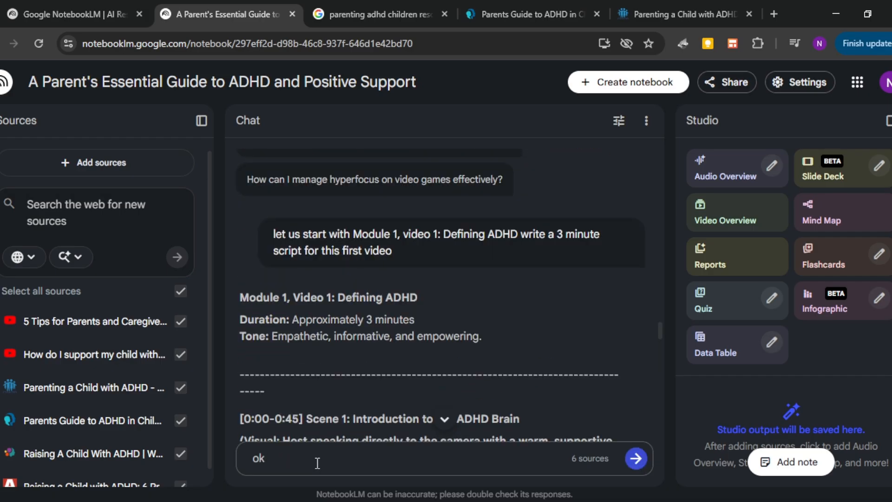
text(move on to video 2 of module 1: the)
scroll(473, 268, up, 5)
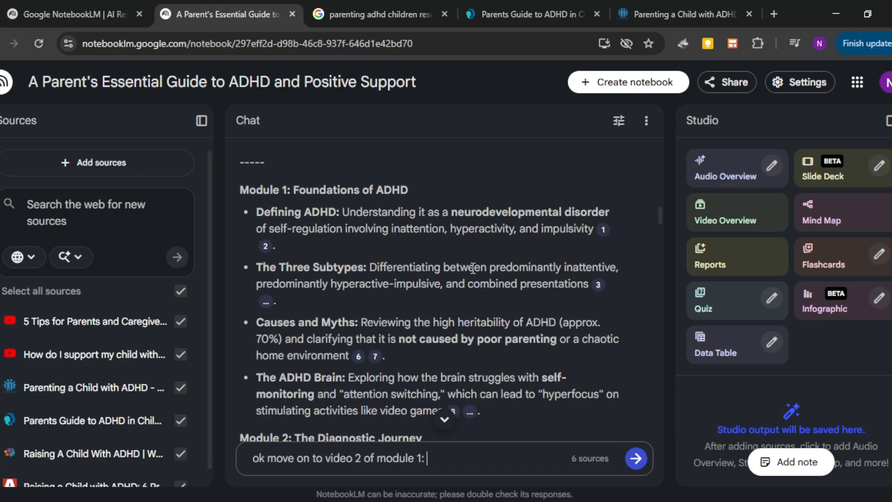
text(three sub)
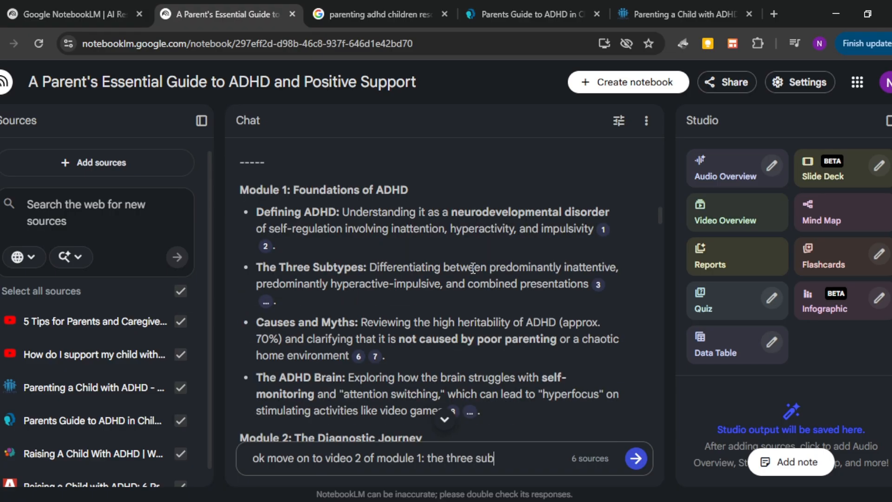
text(types)
key(Return)
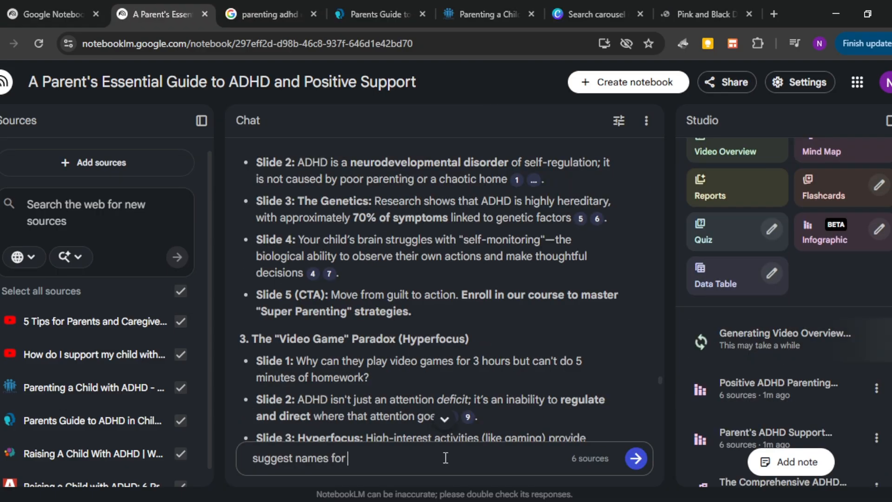
Step: Ask the chat to "suggest names for my instagram account" and select the suggestion TheGracefulADHDParent
text(my )
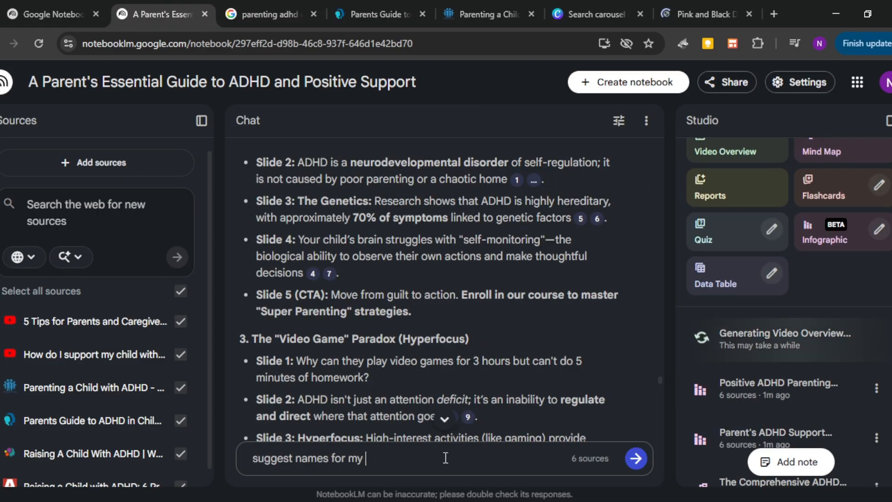
text(instagram account)
key(Return)
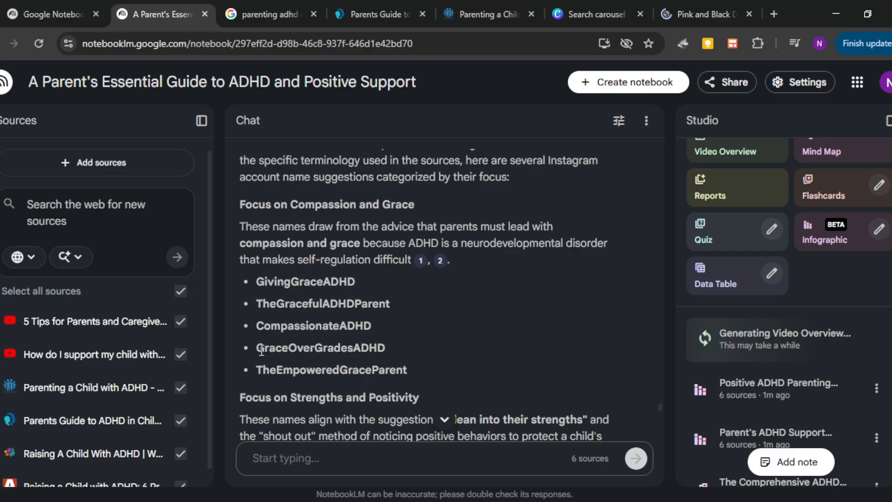
drag(261, 350, 386, 348)
drag(257, 303, 393, 304)
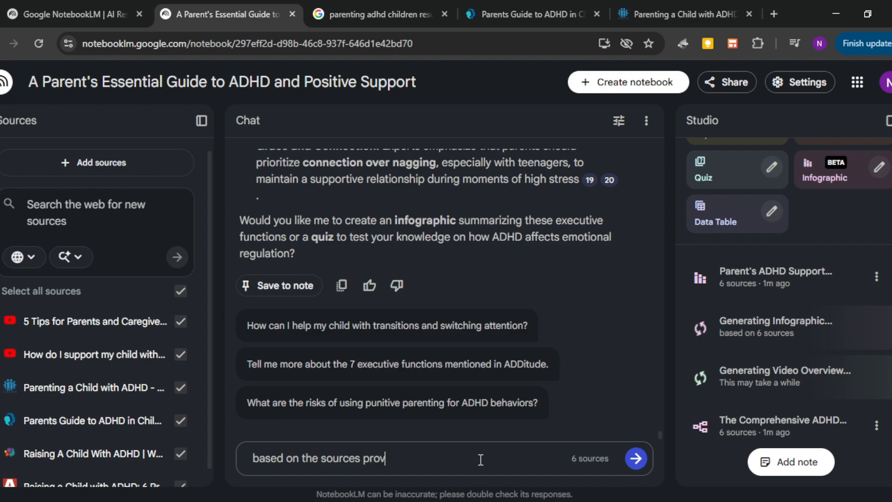
Step: Ask the chat for 10 Instagram carousel ideas marketing the course, each sharing some valuable ADHD info and ending with a CTA slide
text(ided, )
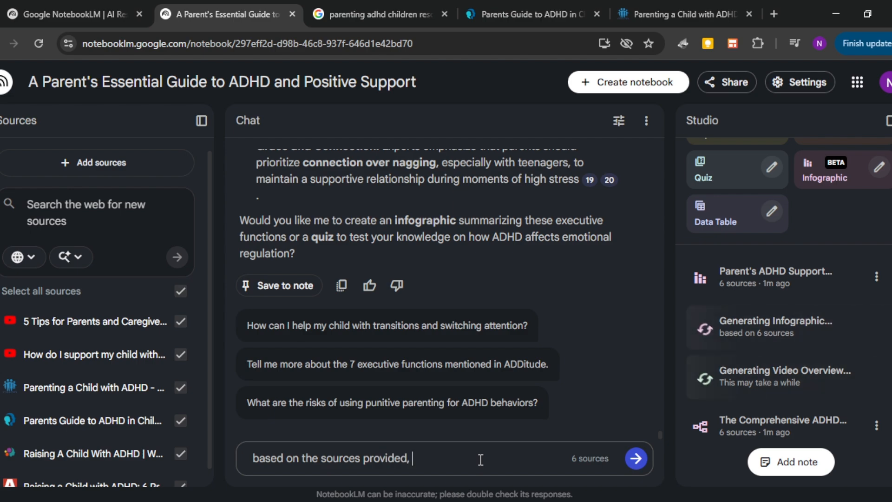
text(g)
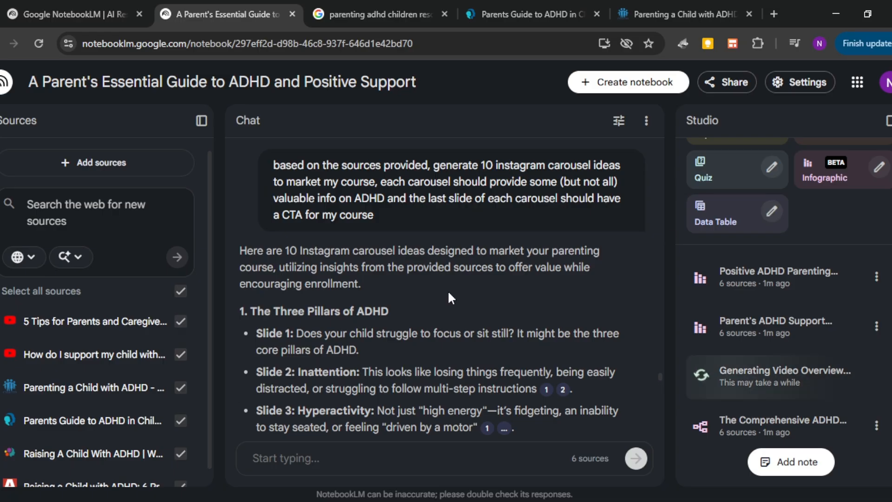
Step: Review the slide texts of the first carousel idea, The Three Pillars of ADHD, through its CTA slide
scroll(422, 341, down, 2)
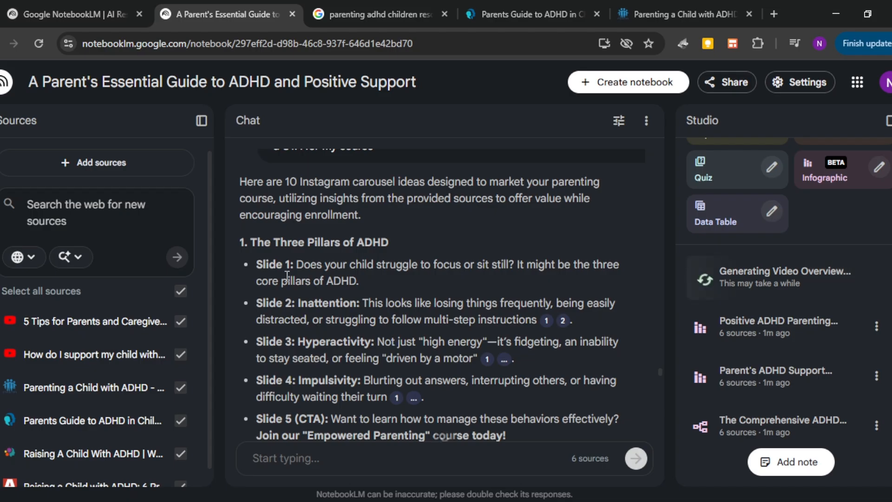
drag(263, 265, 324, 314)
drag(385, 302, 507, 320)
scroll(315, 290, down, 1)
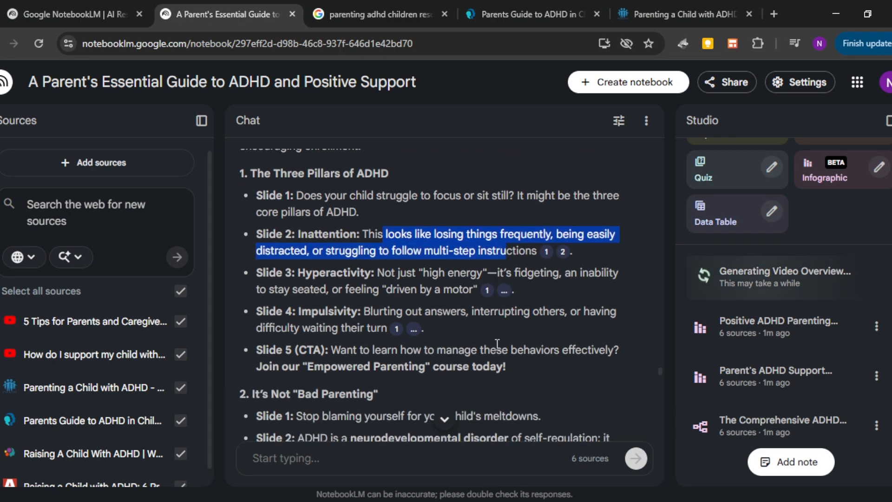
drag(312, 274, 421, 287)
drag(293, 313, 387, 314)
drag(334, 364, 611, 348)
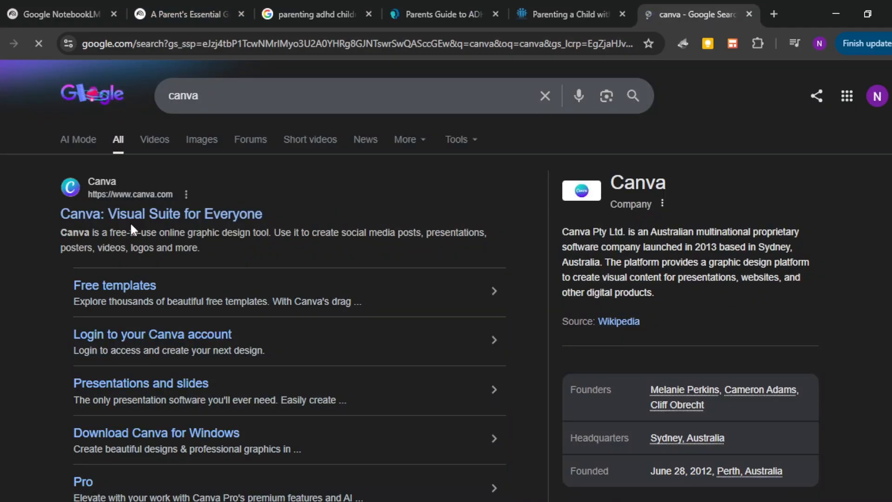
Step: Switch to Canva, search the templates for "carousel instagram posts" and open the Pink and Black Duo Tone Seamless Carousel template
click(139, 215)
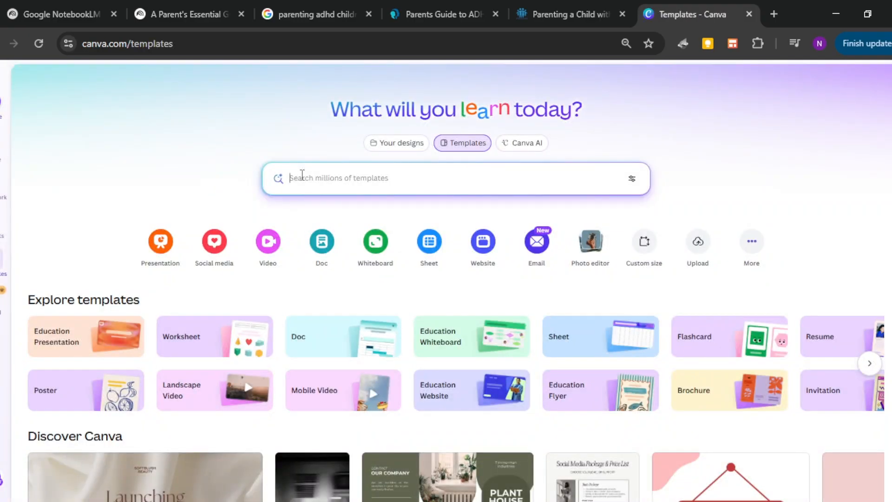
click(302, 175)
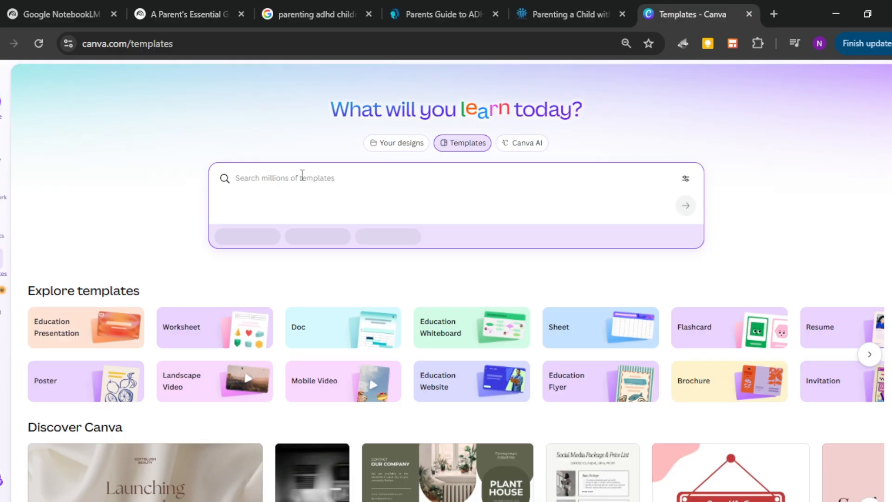
text(carousel)
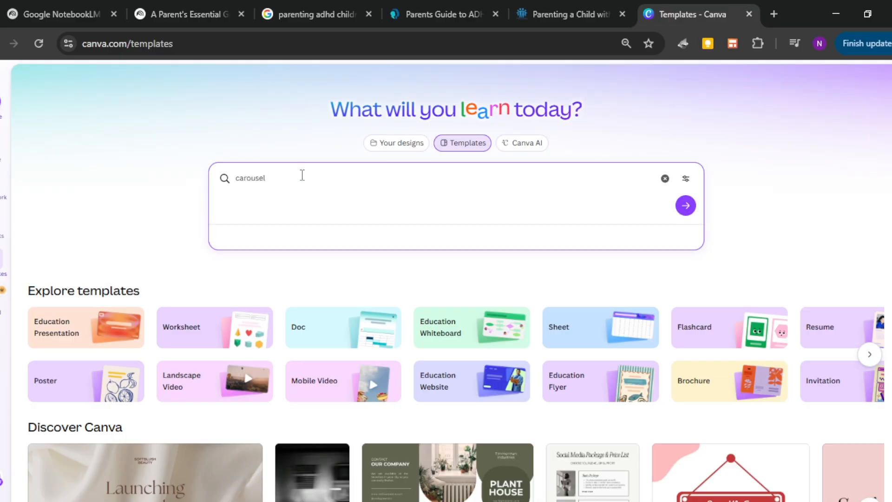
click(285, 268)
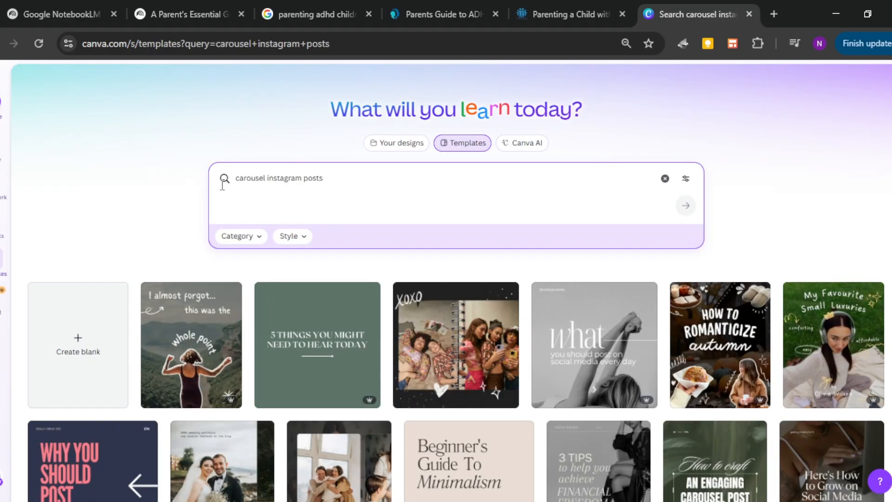
scroll(223, 186, down, 2)
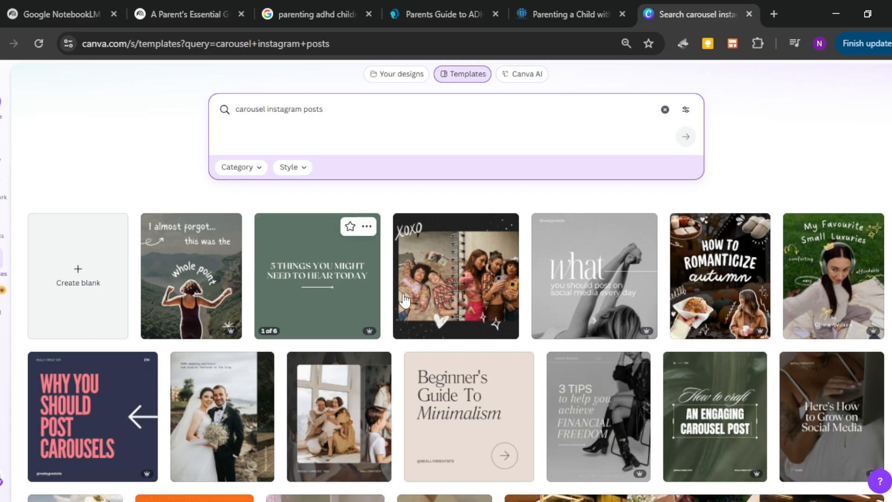
scroll(342, 281, down, 2)
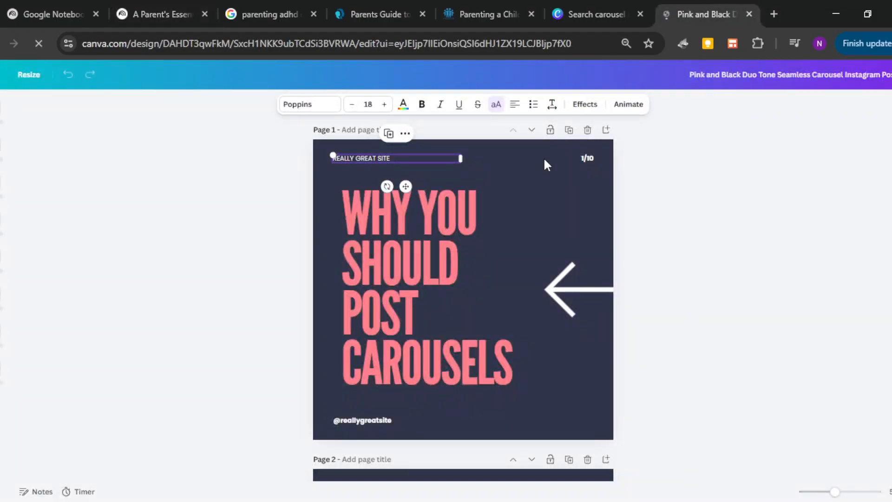
Step: Replace the site name at the head of page 1 with "THE GRACEFUL ADHD PARENT", without a bullet and with spaces between the words
triple_click(367, 156)
text(THEGRACEFULADHDPARENT)
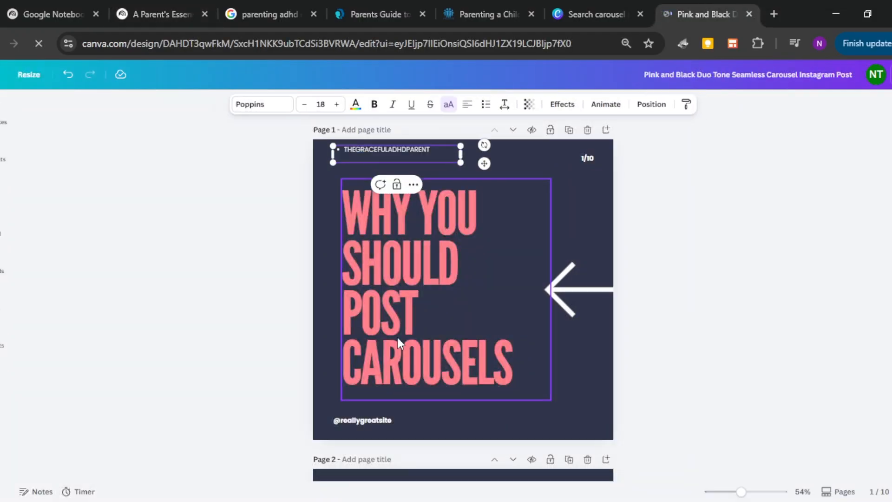
click(345, 149)
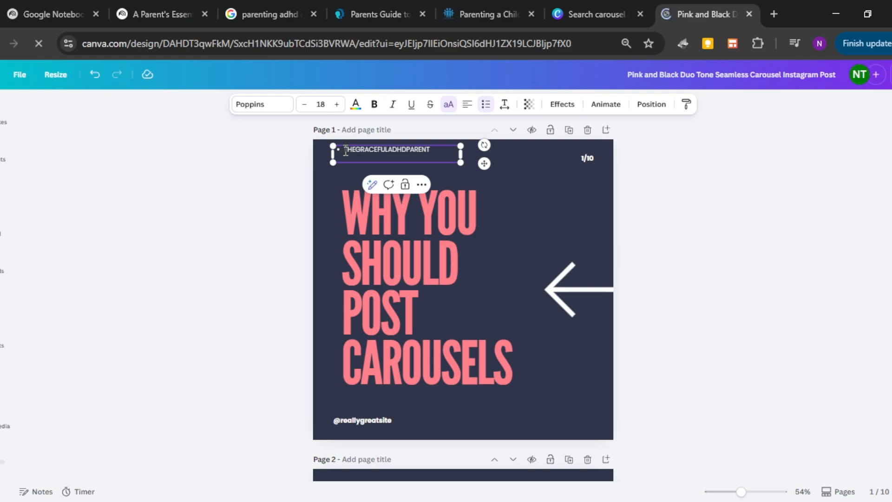
key(BackSpace)
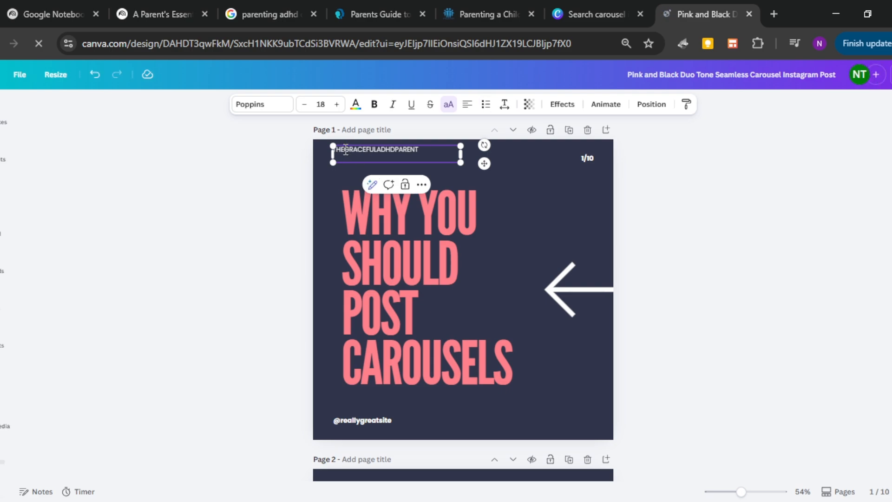
click(346, 149)
click(381, 149)
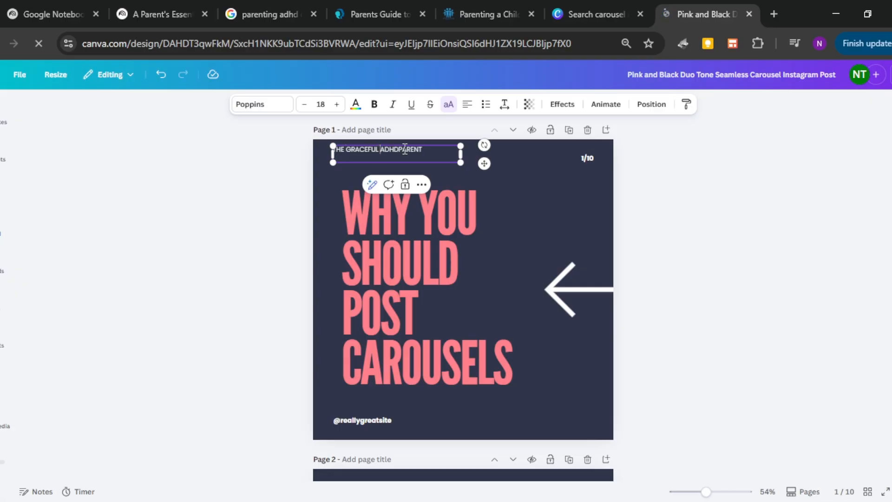
click(399, 149)
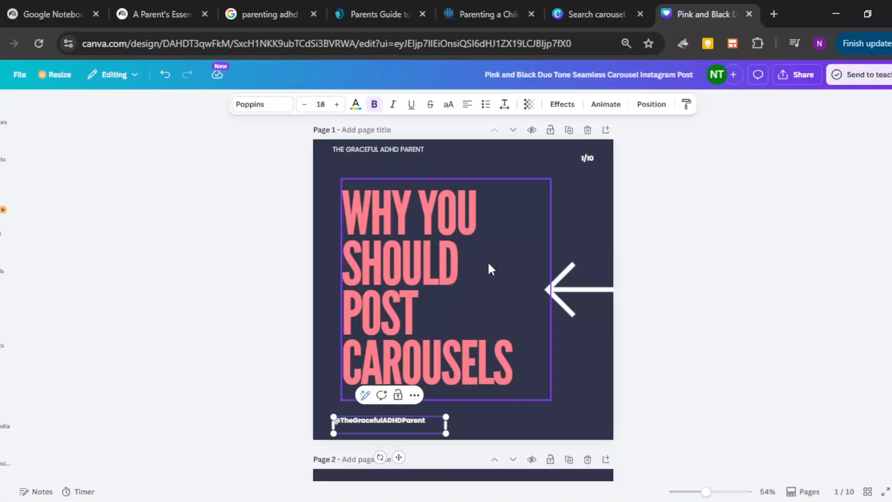
drag(344, 193, 343, 288)
text(THE THREE PILLARS OF ADHD)
key(ctrl+a)
text(THE THREE PILLARS OF ADHD)
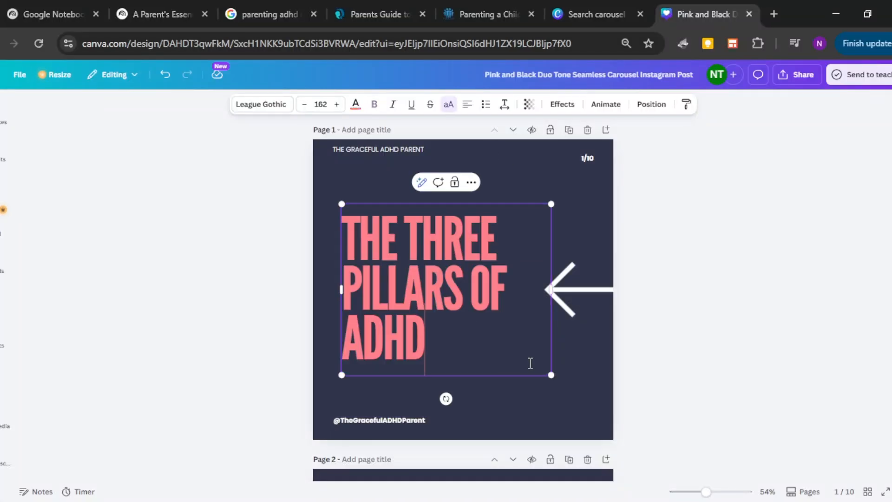
Step: Switch to the NotebookLM notebook and copy the Slide 1 text of The Three Pillars of ADHD carousel
click(153, 13)
scroll(418, 279, down, 3)
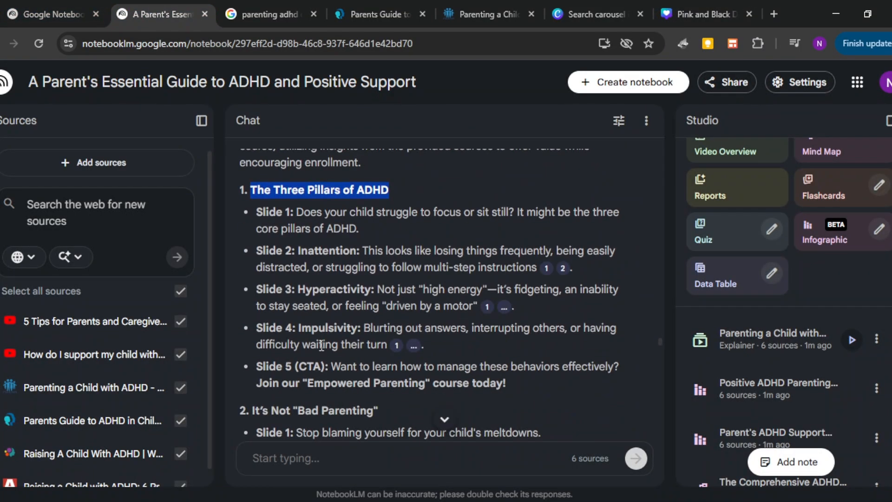
drag(297, 212, 365, 224)
key(ctrl+c)
Step: Back in the Canva design, replace page 2's heading with "Does your child struggle to focus or sit still?", dropping the copied second sentence
click(701, 17)
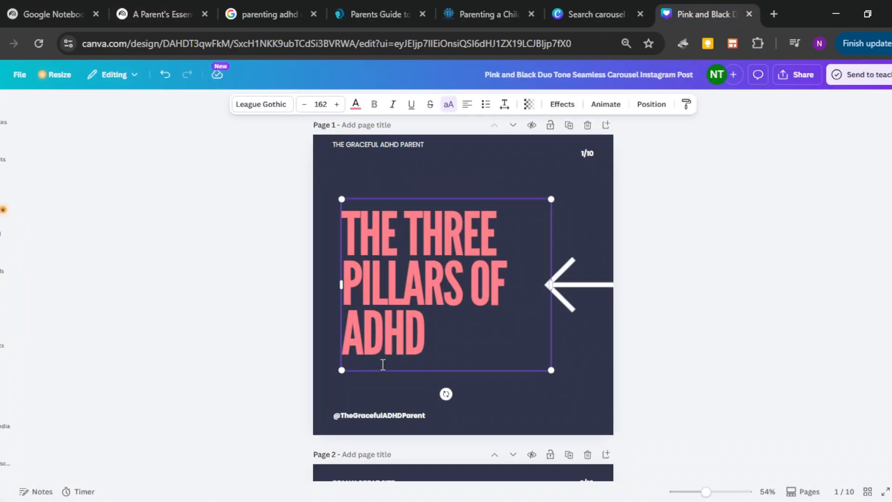
scroll(408, 352, down, 6)
double_click(472, 321)
key(ctrl+v)
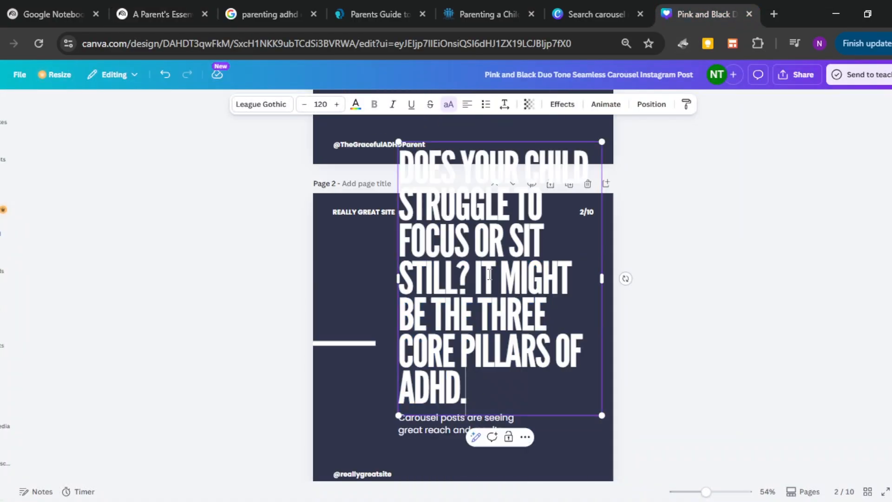
drag(473, 279, 524, 404)
key(BackSpace)
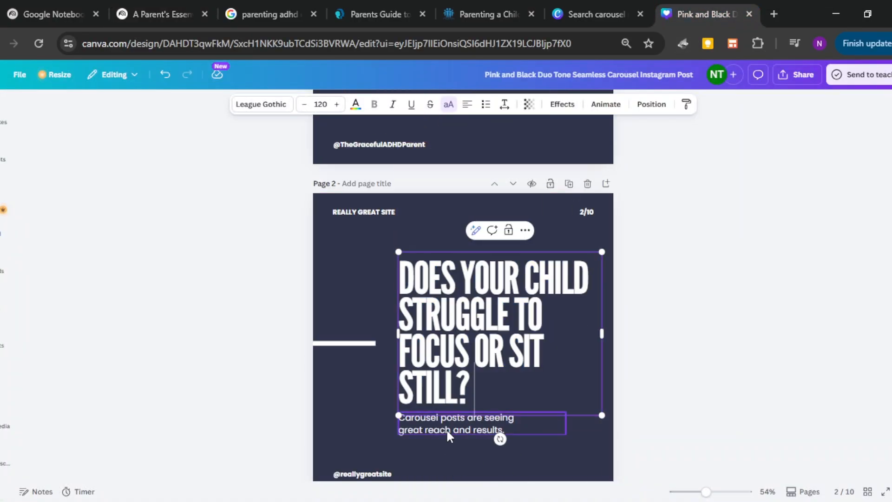
double_click(464, 423)
key(ctrl+v)
click(400, 147)
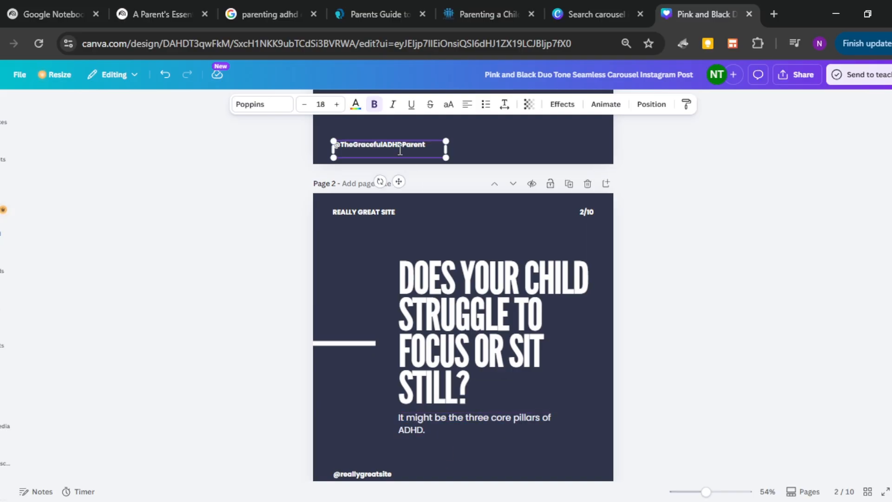
key(ctrl+c)
double_click(363, 473)
key(ctrl+v)
scroll(378, 425, down, 10)
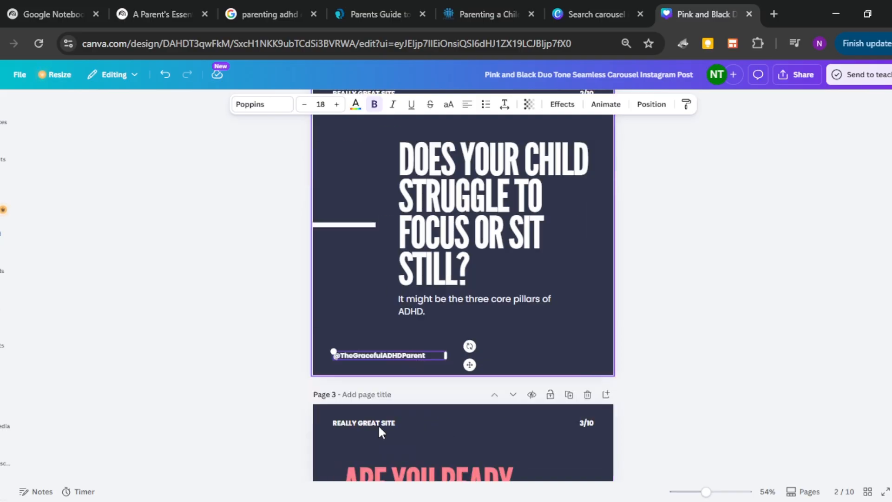
double_click(368, 321)
key(ctrl+v)
scroll(358, 423, down, 6)
double_click(371, 305)
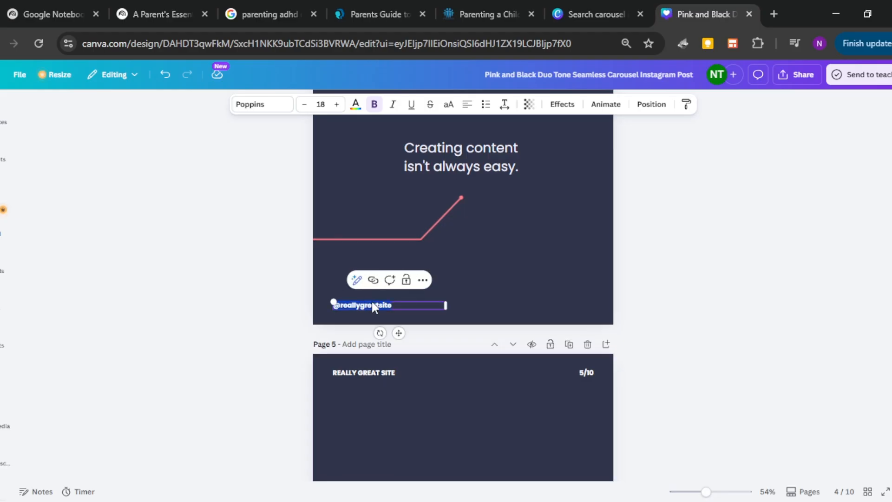
key(ctrl+v)
double_click(367, 305)
key(ctrl+v)
click(475, 204)
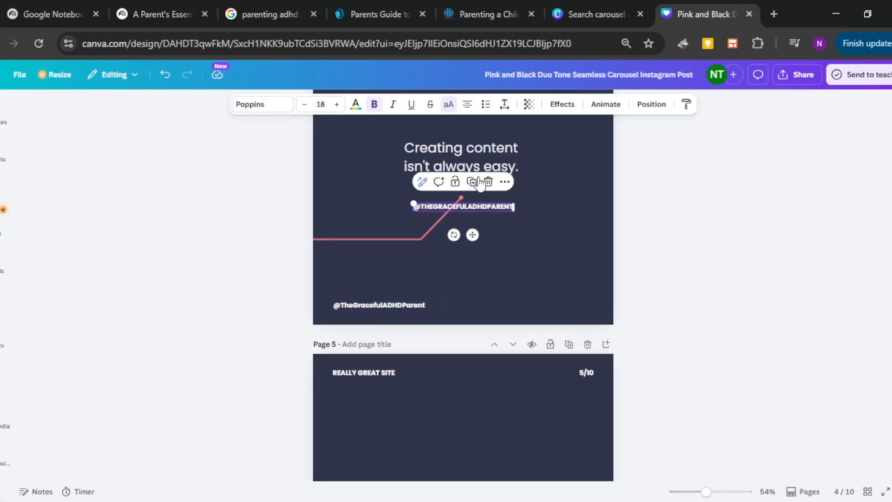
key(Delete)
scroll(418, 404, down, 6)
double_click(370, 360)
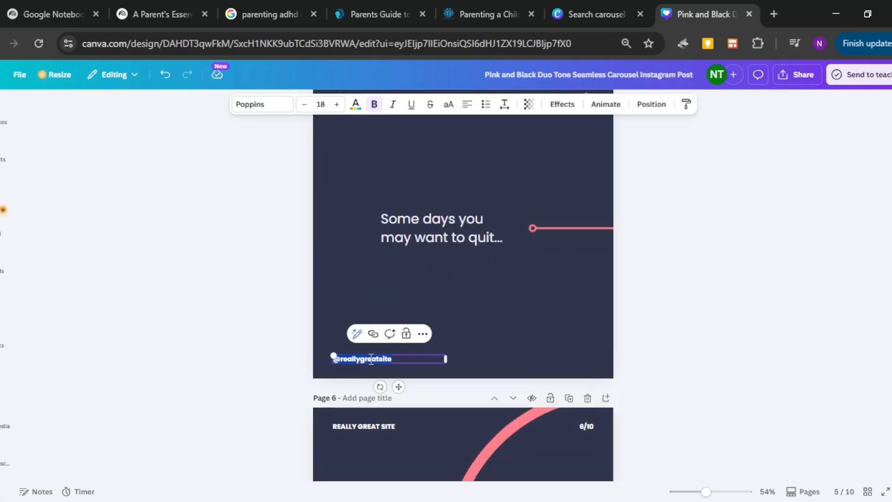
key(ctrl+v)
scroll(368, 367, down, 6)
double_click(364, 415)
key(ctrl+v)
scroll(362, 416, down, 10)
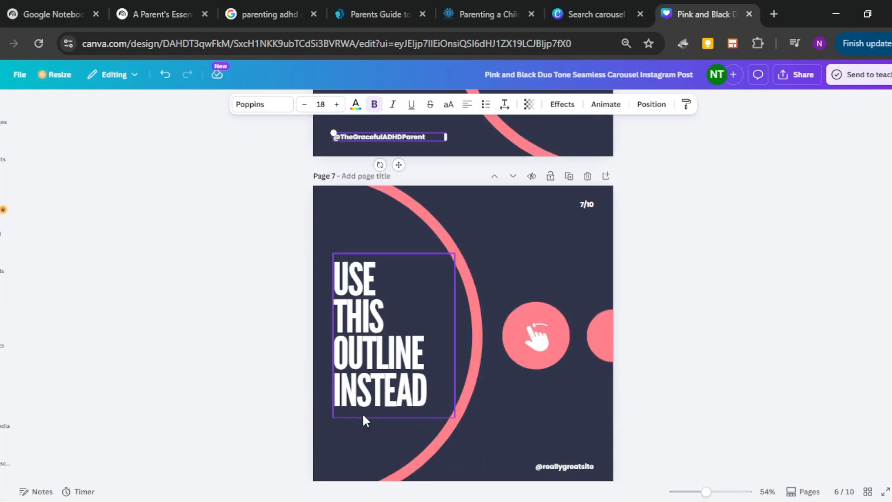
scroll(362, 412, up, 5)
scroll(567, 254, down, 4)
double_click(568, 255)
key(ctrl+v)
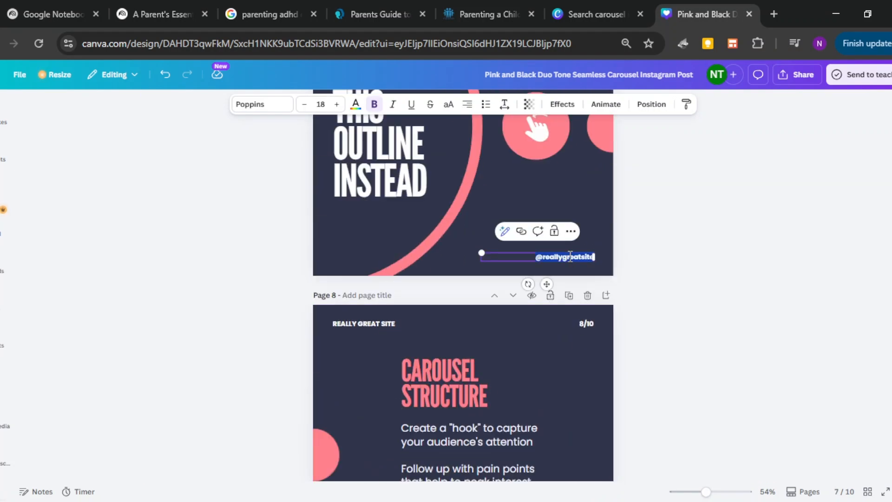
Step: Copy the Slide 2 term "Inattention:" from the NotebookLM notebook and paste it over page 3's pink heading in the Canva design
scroll(499, 337, up, 20)
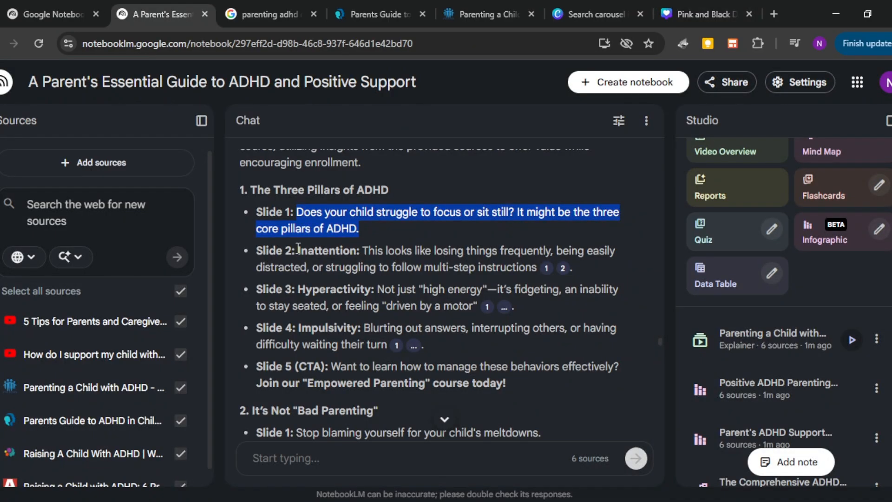
drag(298, 249, 360, 251)
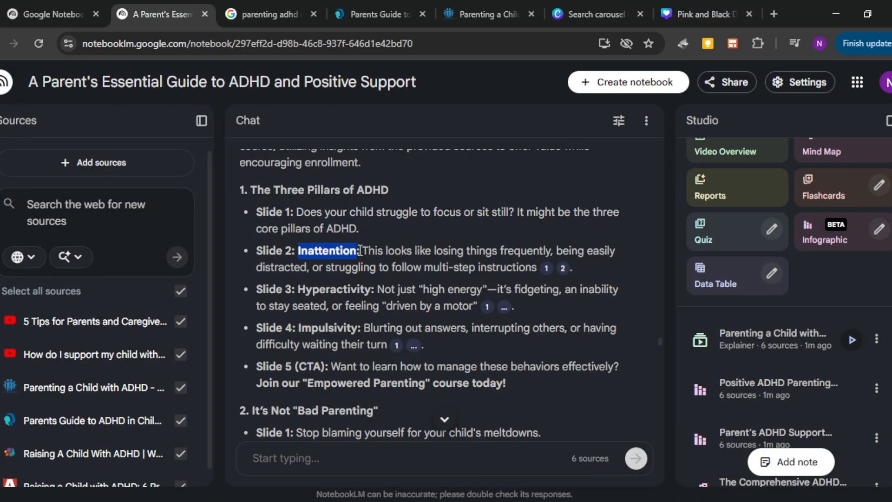
click(699, 14)
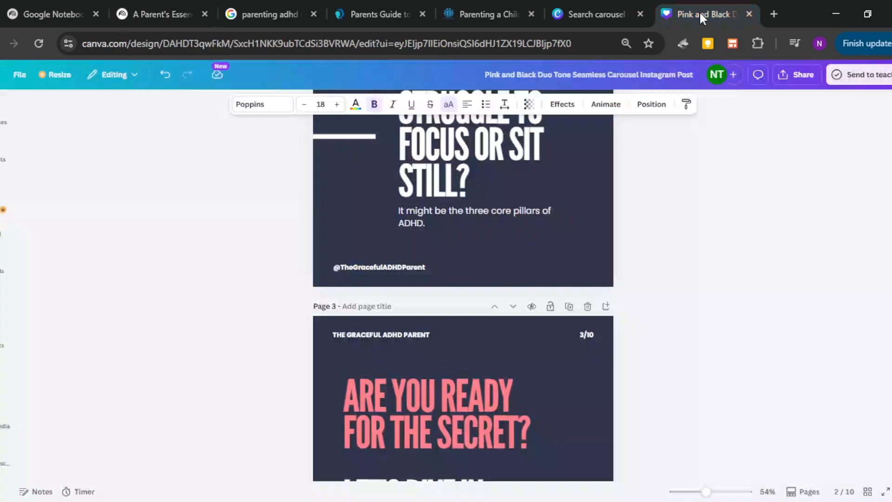
scroll(519, 322, down, 3)
click(468, 269)
triple_click(474, 282)
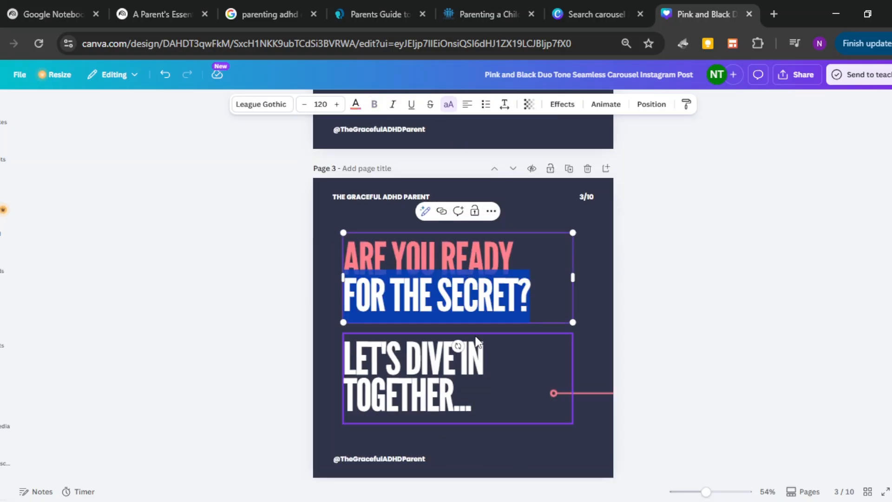
key(ctrl+a)
key(ctrl+v)
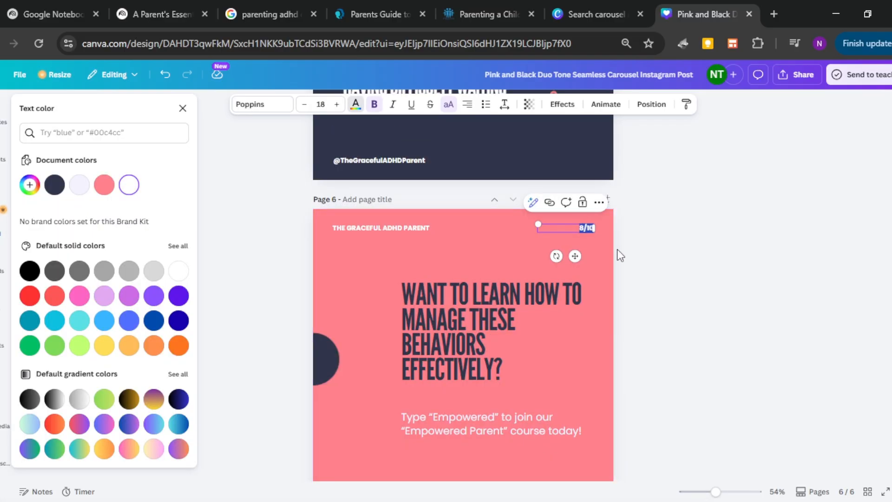
Step: Change the page number on the pink closing page 6 to "6/6"
key(BackSpace)
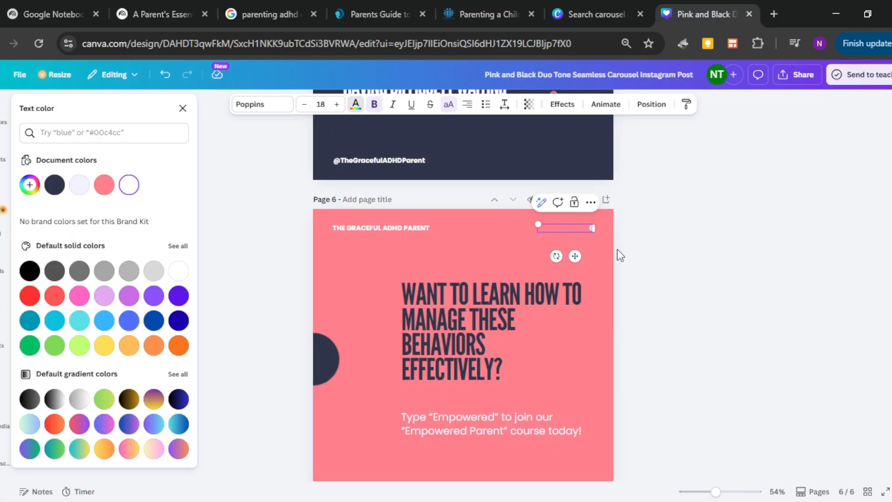
text(6/6)
Step: In the NotebookLM chat, ask for 10 short video/reel ideas marketing the course, each with a hook, some ADHD info and a closing CTA
text(d)
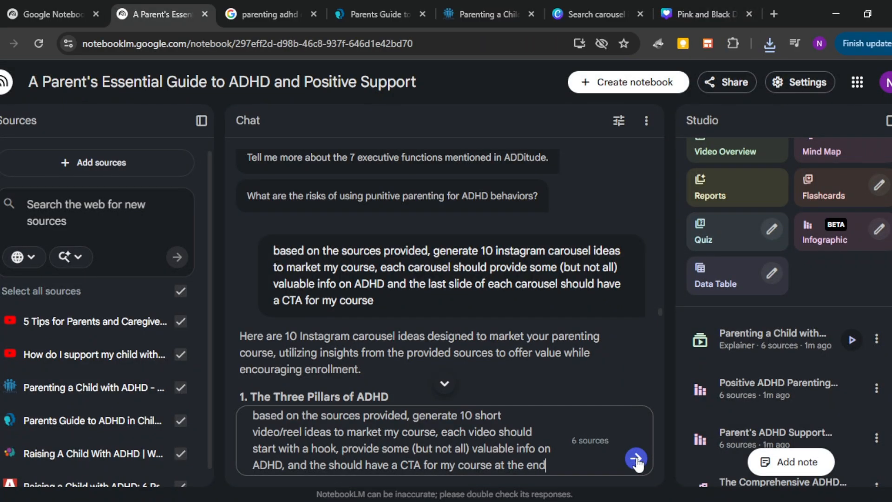
click(636, 459)
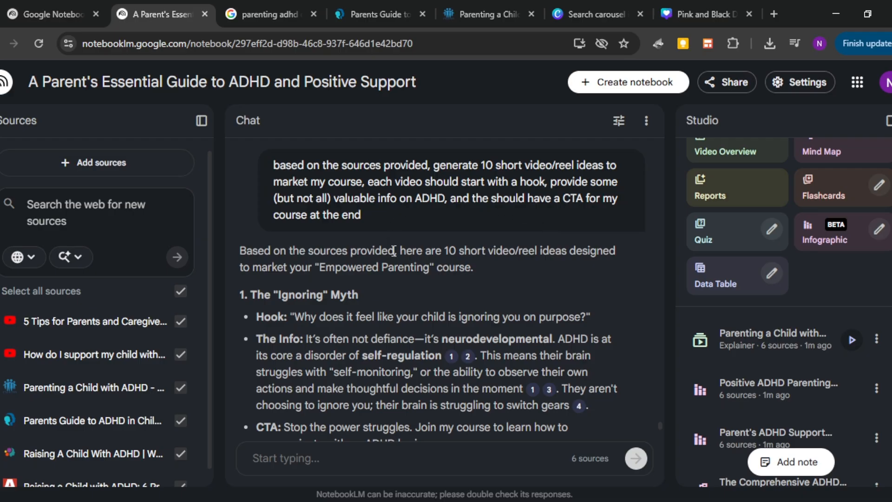
Step: Read the hook, info and CTA of the generated reel ideas, and open the "Parenting a Child with ADHD" video overview
scroll(355, 295, down, 1)
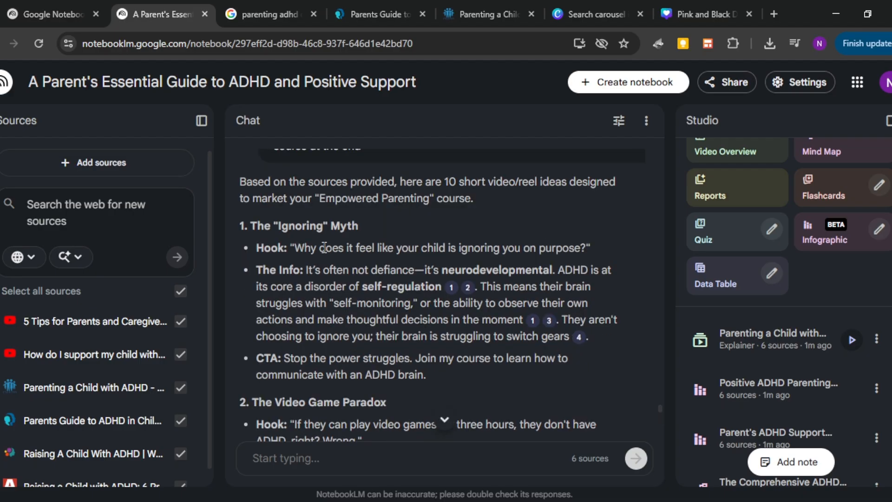
drag(324, 247, 352, 241)
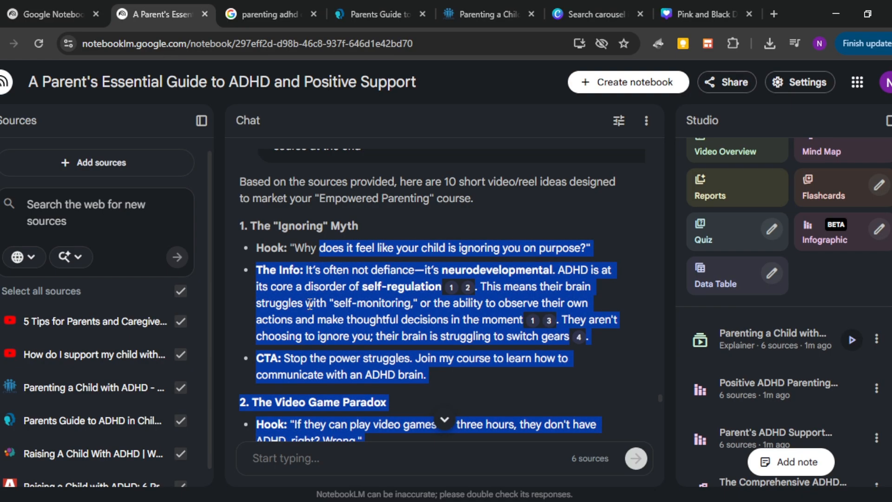
click(311, 265)
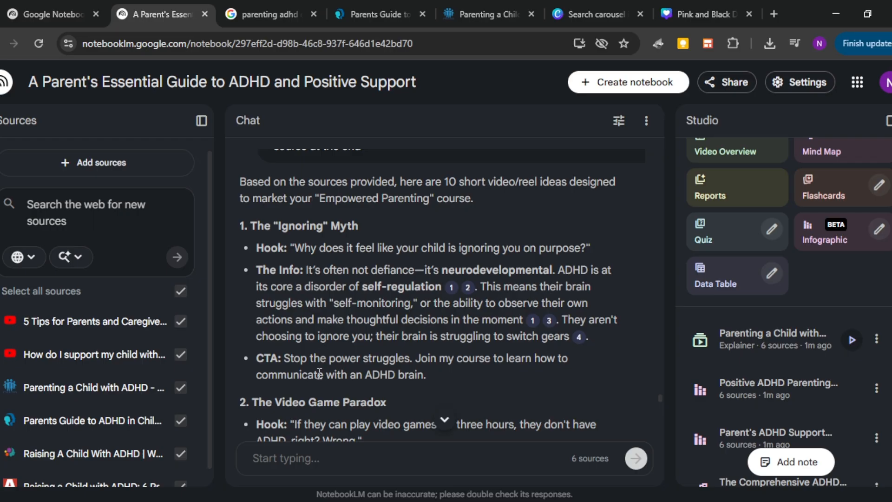
scroll(319, 373, down, 5)
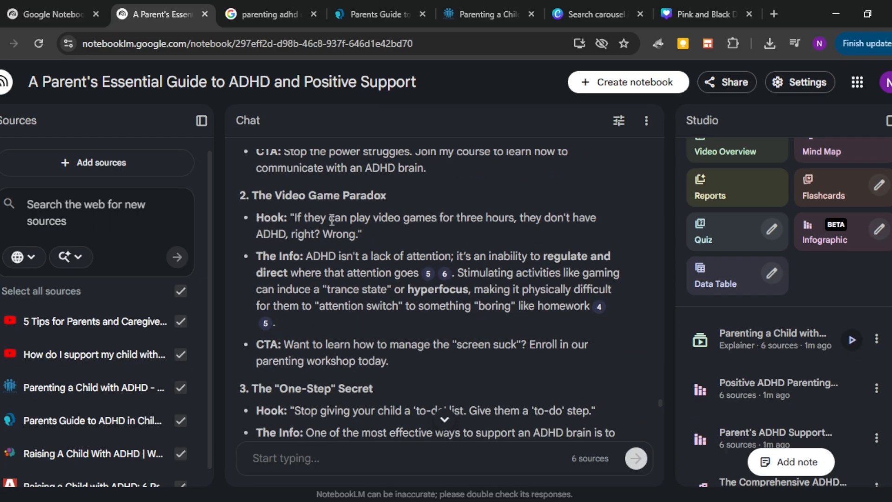
drag(320, 225, 596, 274)
scroll(347, 370, down, 3)
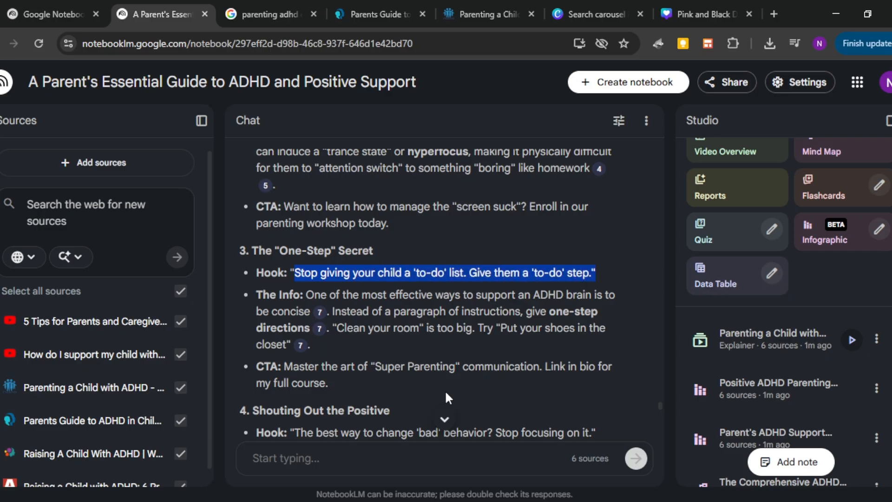
click(358, 459)
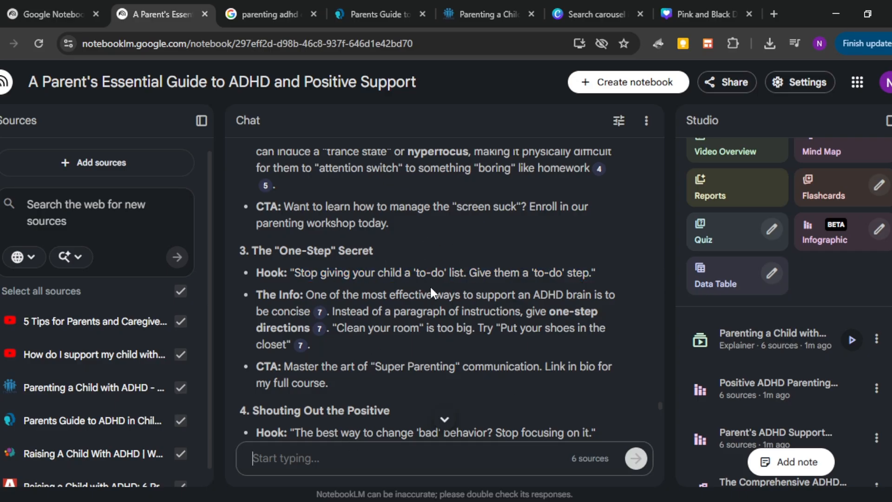
scroll(430, 288, up, 4)
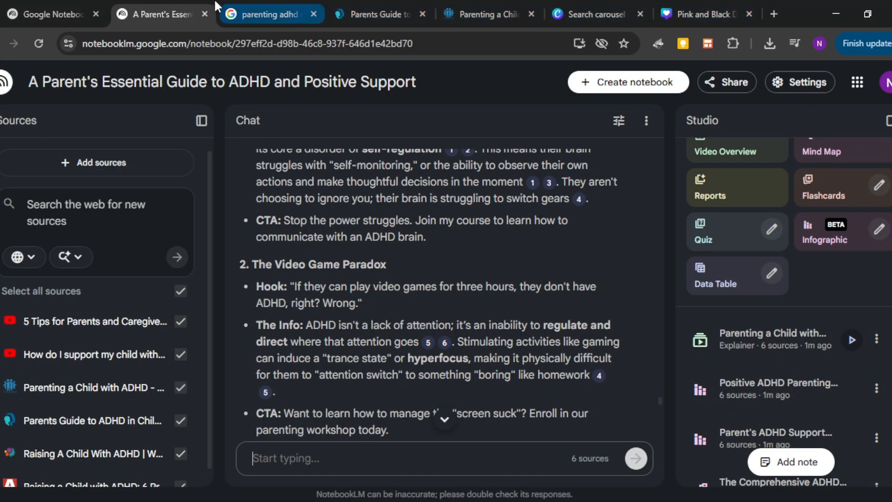
click(762, 349)
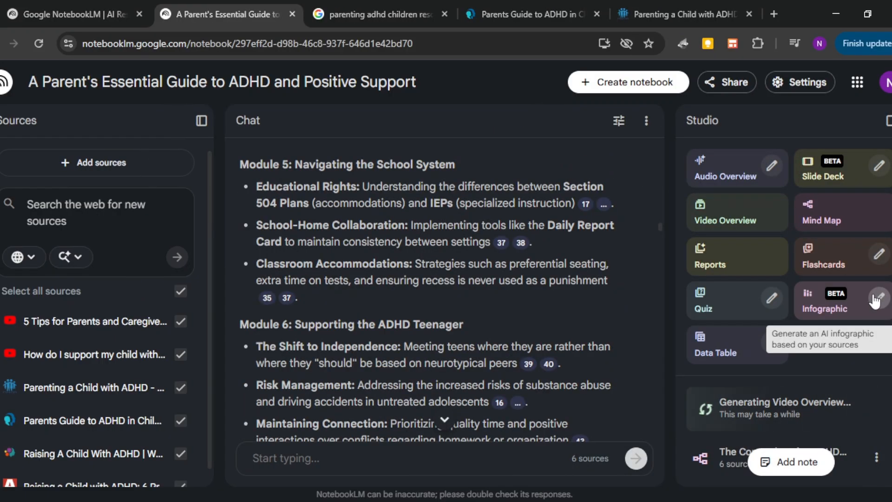
Step: Open the infographic customization options and choose the Professional visual style
click(874, 301)
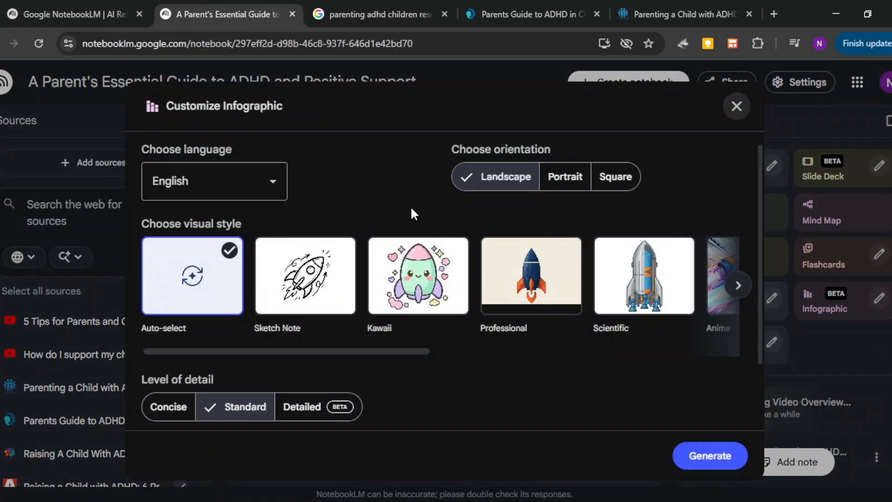
scroll(372, 302, down, 3)
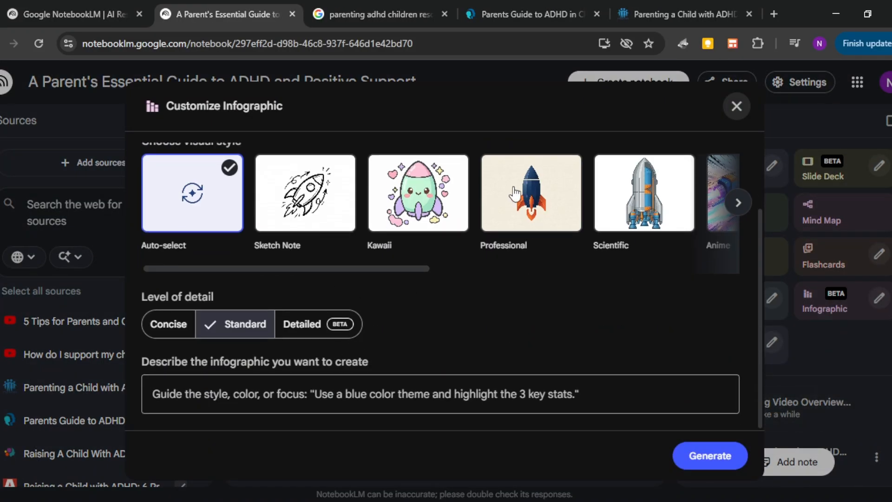
click(530, 193)
Step: Describe the infographic as "make an infographic on parenting tips for parents with children with ADHD", correcting the misspelled word
text(make an )
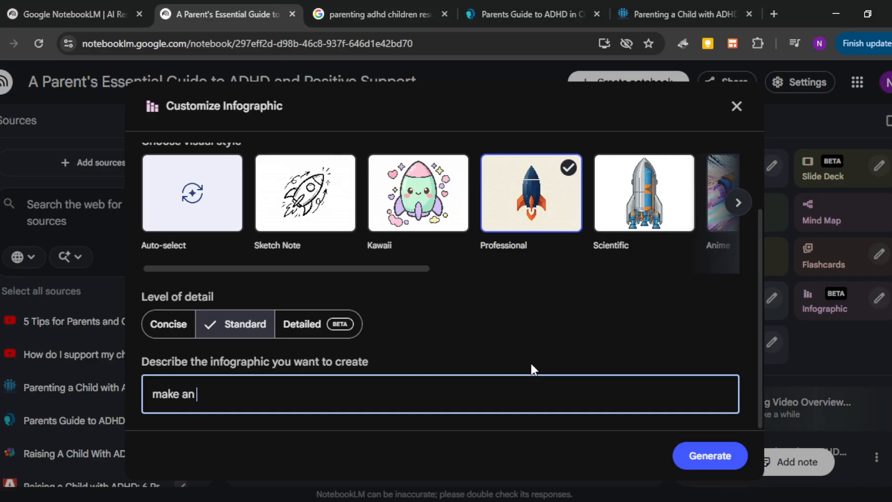
text(inforgraphic on)
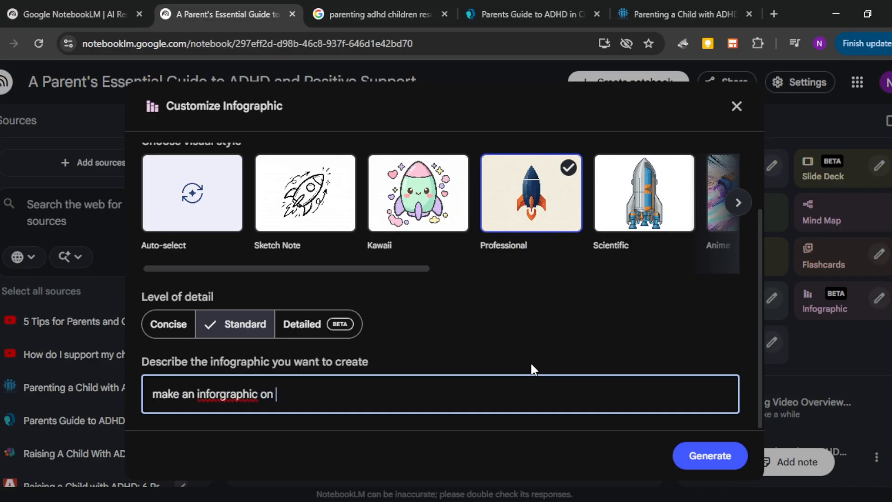
click(222, 394)
key(BackSpace)
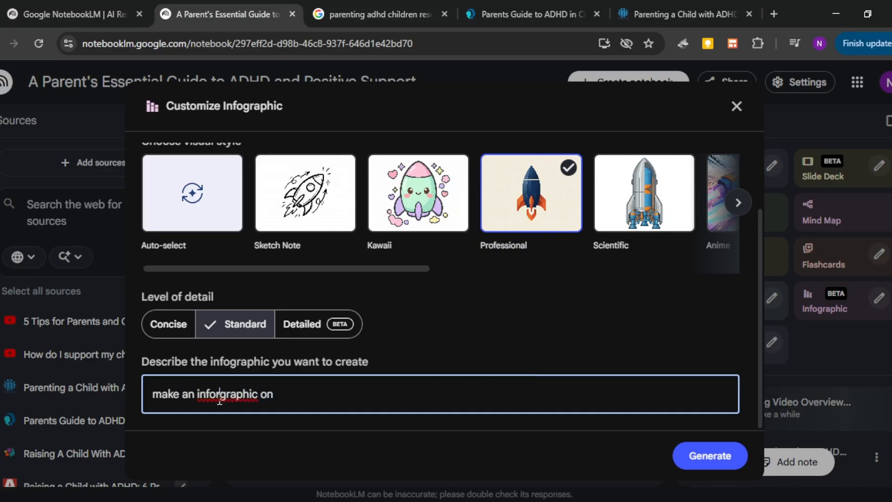
click(377, 396)
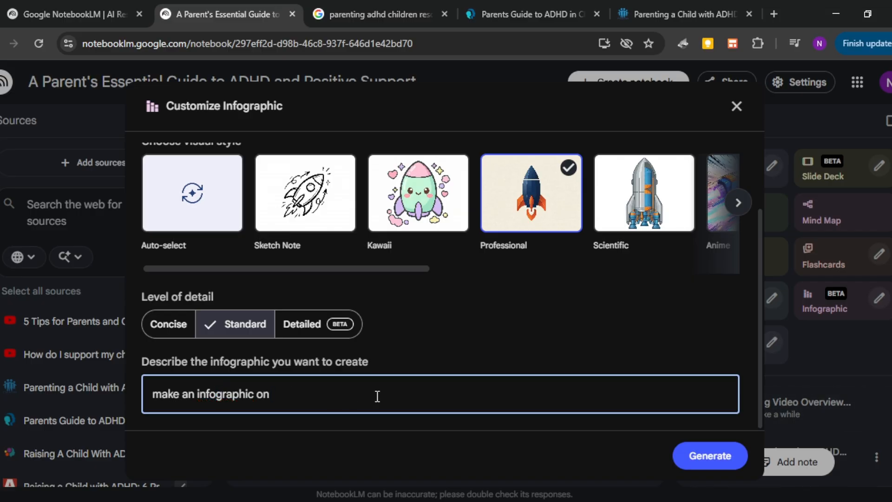
text(parenting)
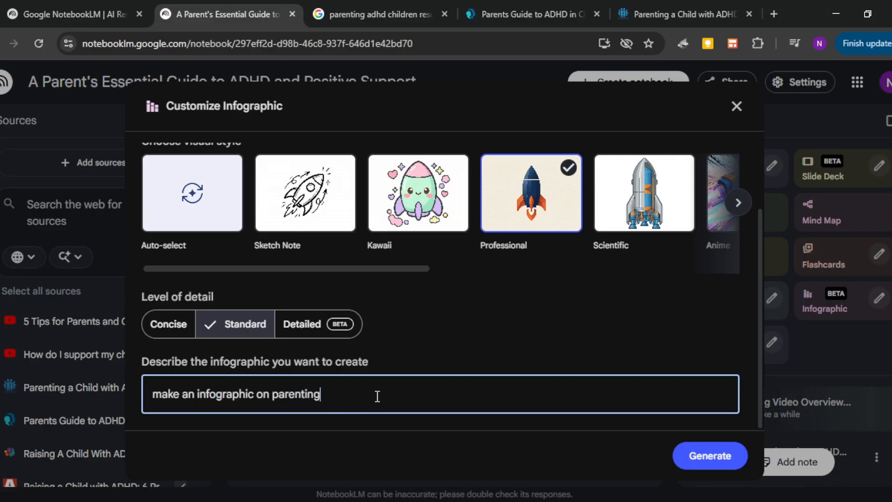
text(tips fo)
key(BackSpace)
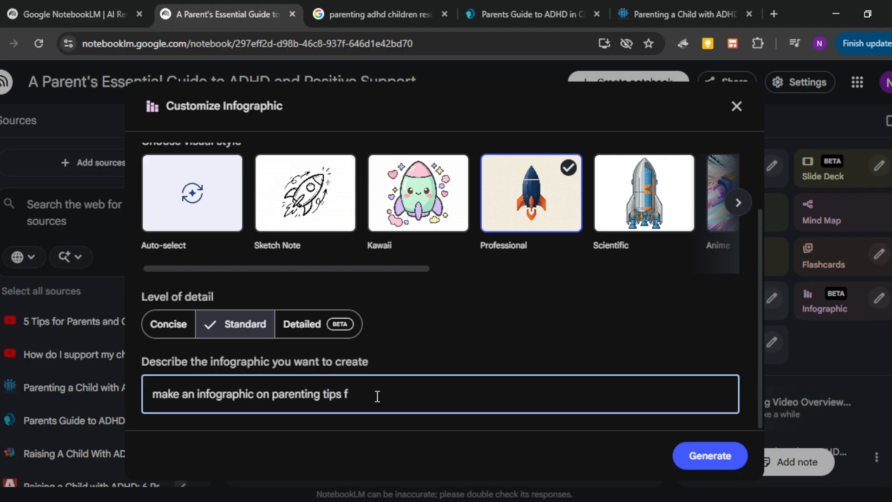
text(or parents with children with A)
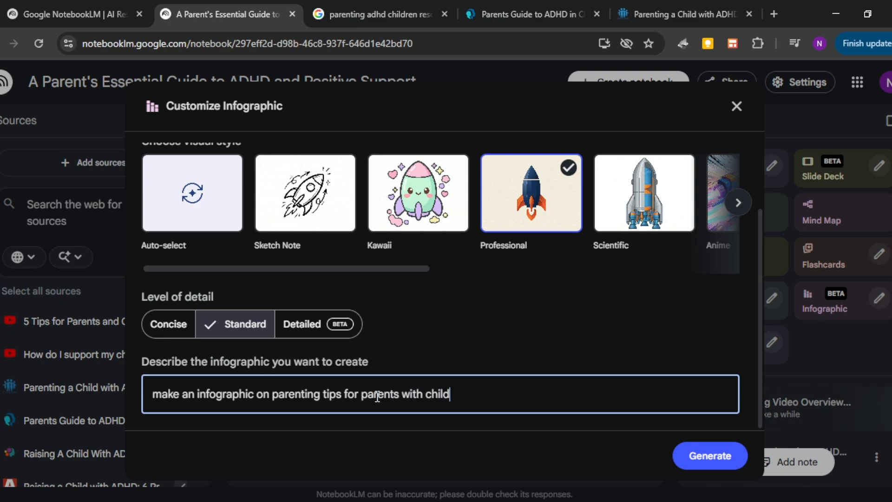
text(DHD)
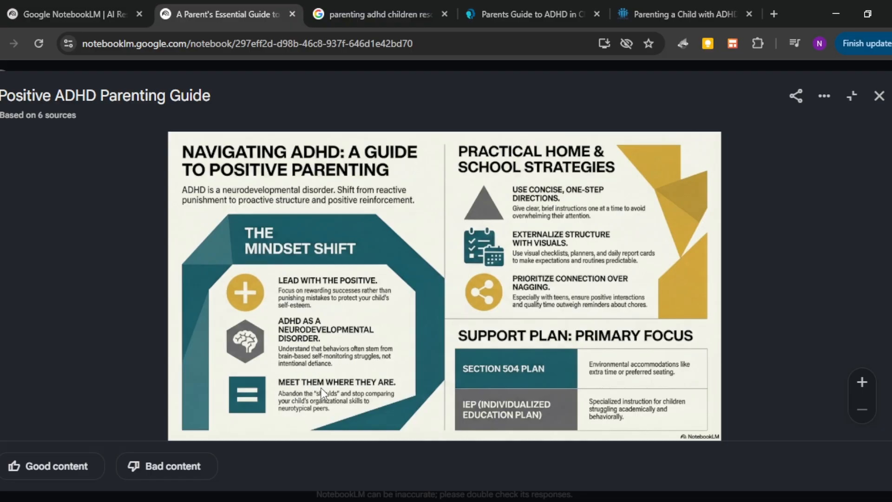
Step: Close the Positive ADHD Parenting Guide infographic and view the Parent's ADHD Support Roadmap infographic
key(Escape)
click(798, 274)
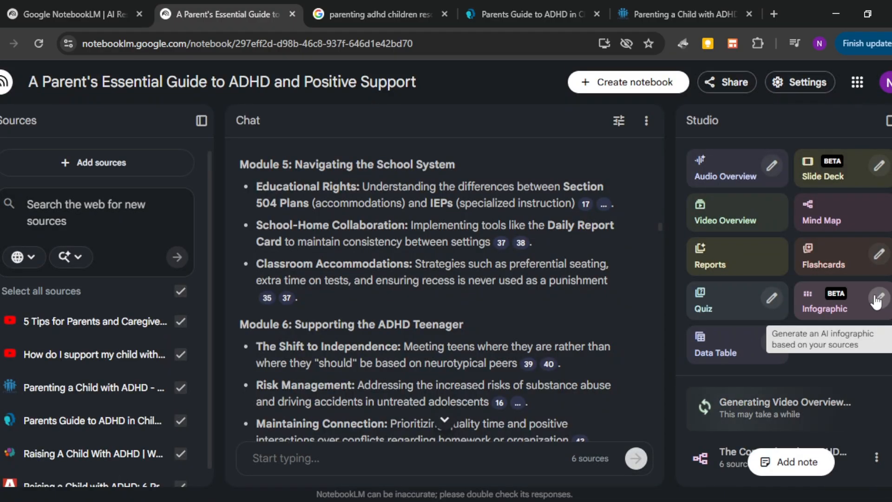
click(877, 298)
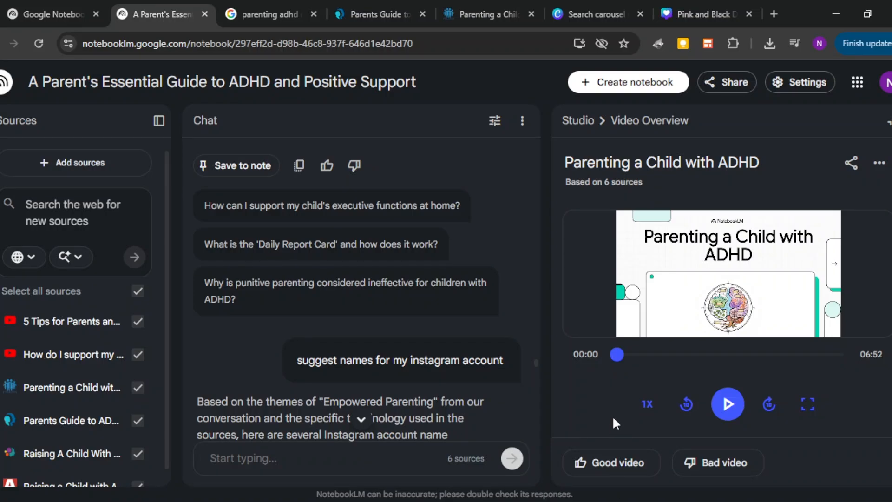
Step: Play the "Parenting a Child with ADHD" video overview and expand it to full screen
click(727, 403)
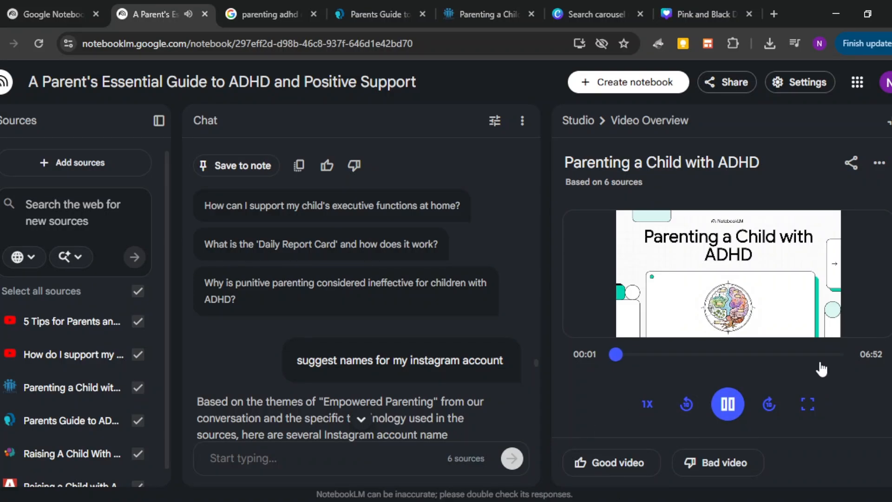
click(807, 404)
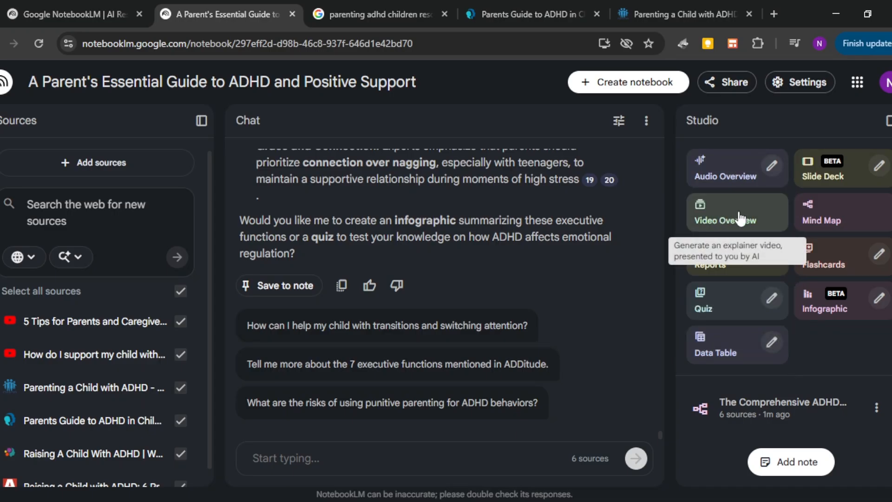
Step: Generate an Explainer video overview in English from the notebook's sources with the Classic visual style
click(738, 209)
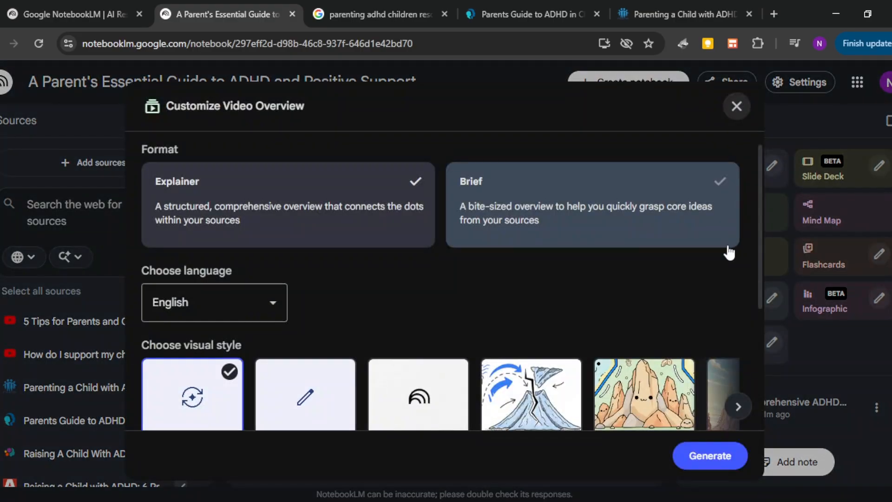
scroll(462, 313, down, 3)
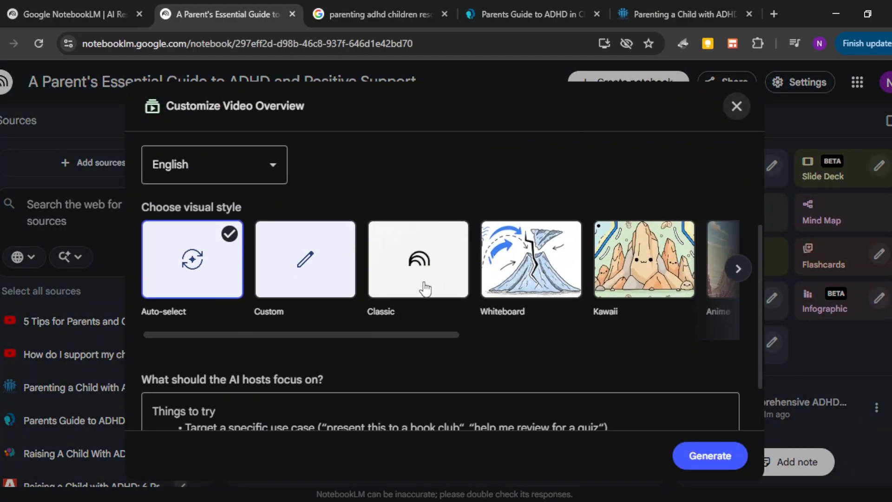
click(421, 284)
click(702, 455)
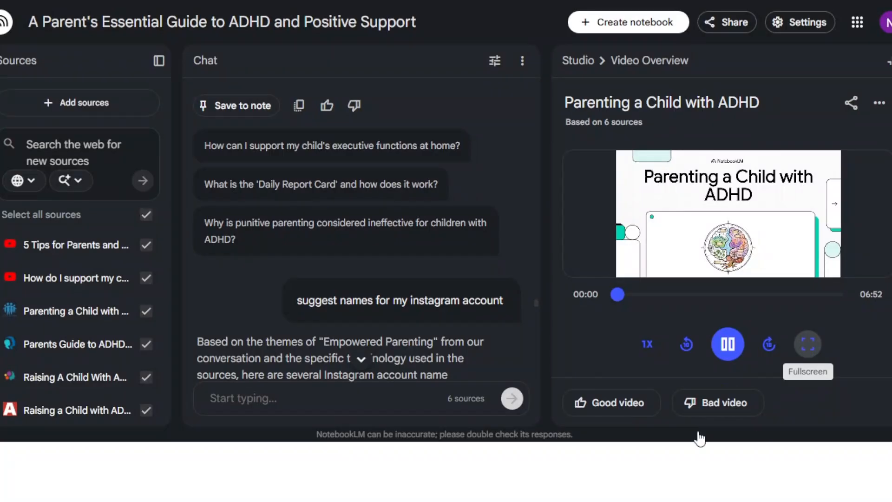
Step: View the "Parenting a Child with ADHD" video overview in full screen and check the player's download and playback options
click(806, 343)
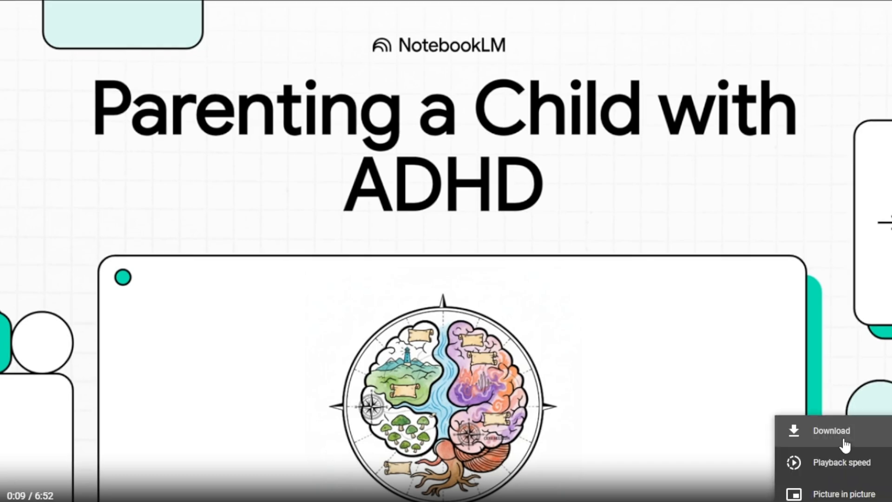
click(839, 471)
click(822, 488)
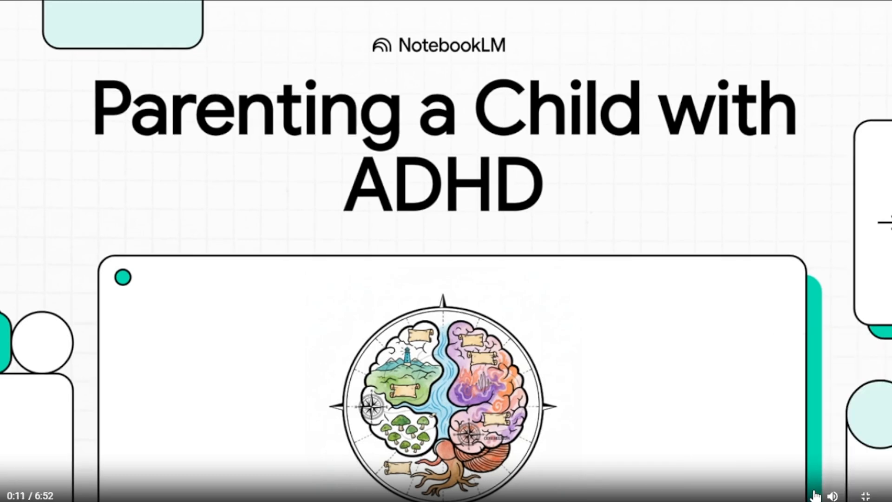